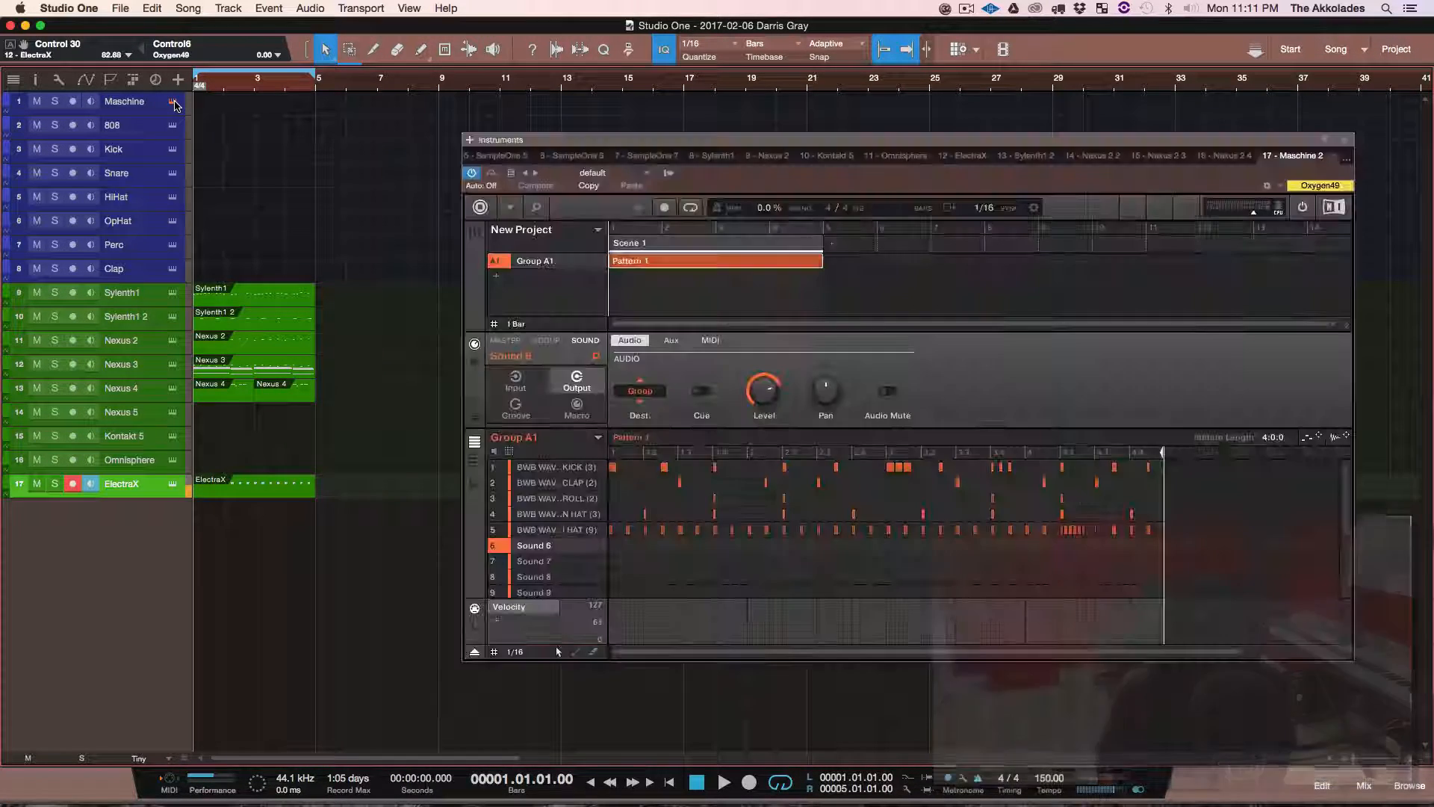
Step: Open the Maschine track's instrument, play its kick, clap and hat pattern along with the song, and return to the start
left_click(173, 103)
left_click_drag(756, 143, 788, 153)
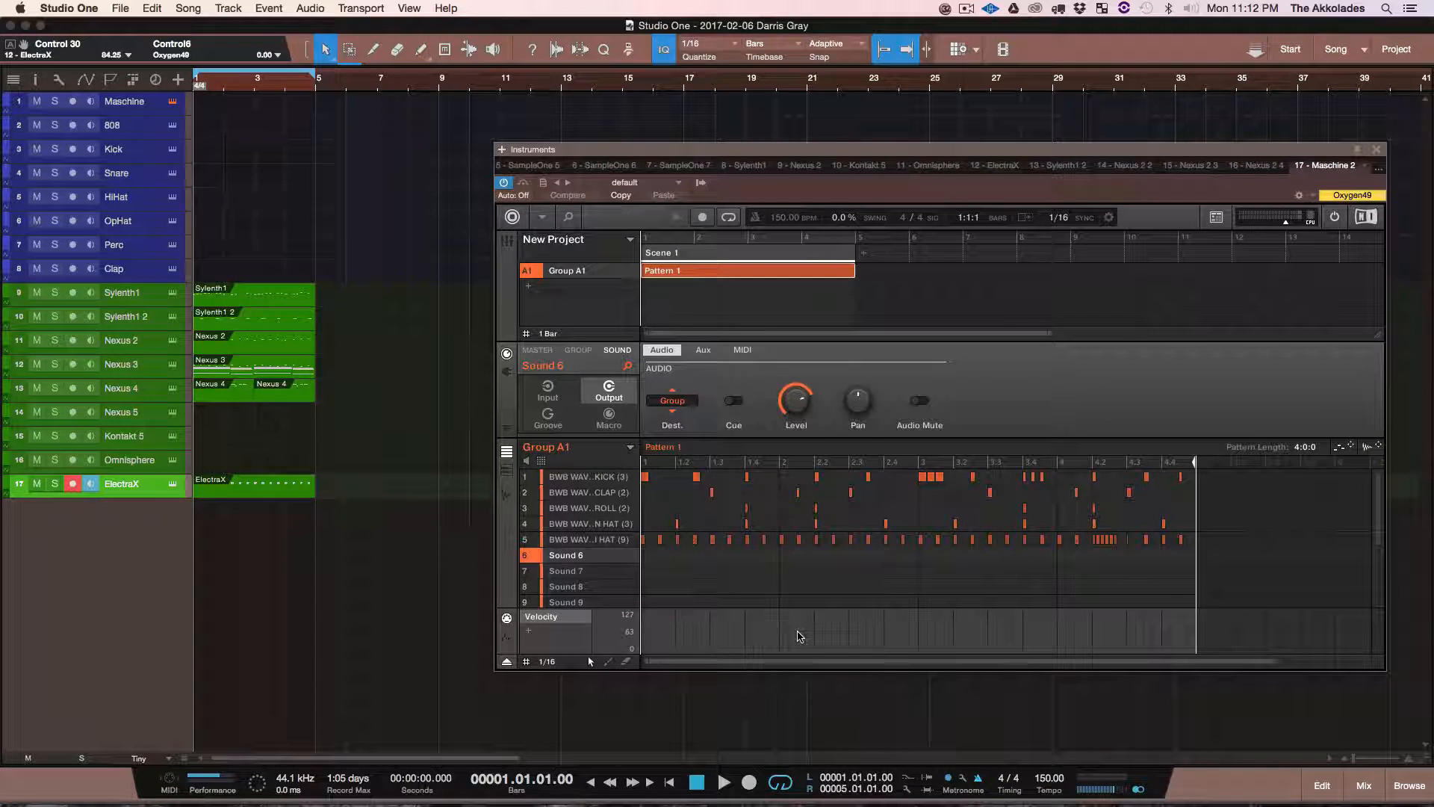
left_click(562, 478)
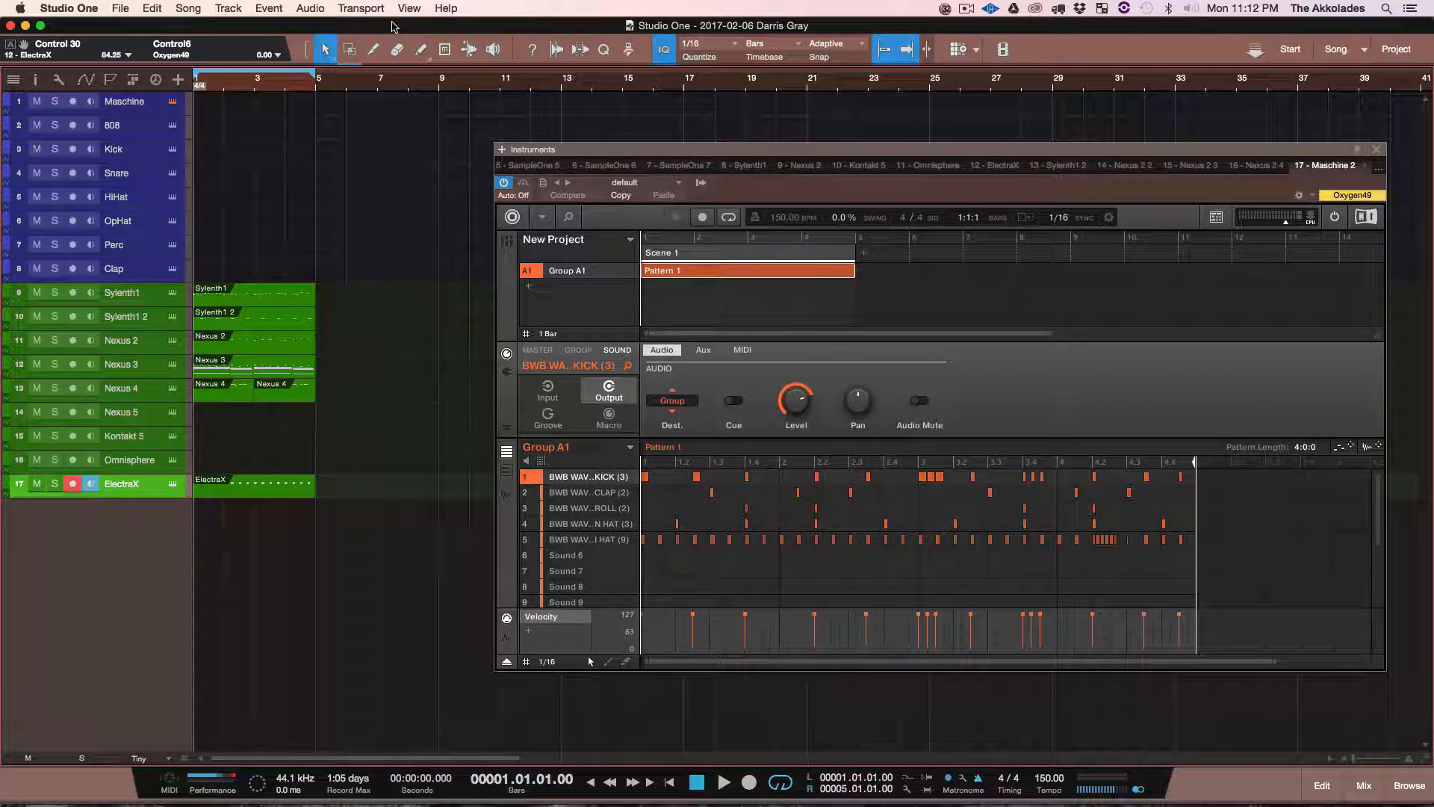
key("space")
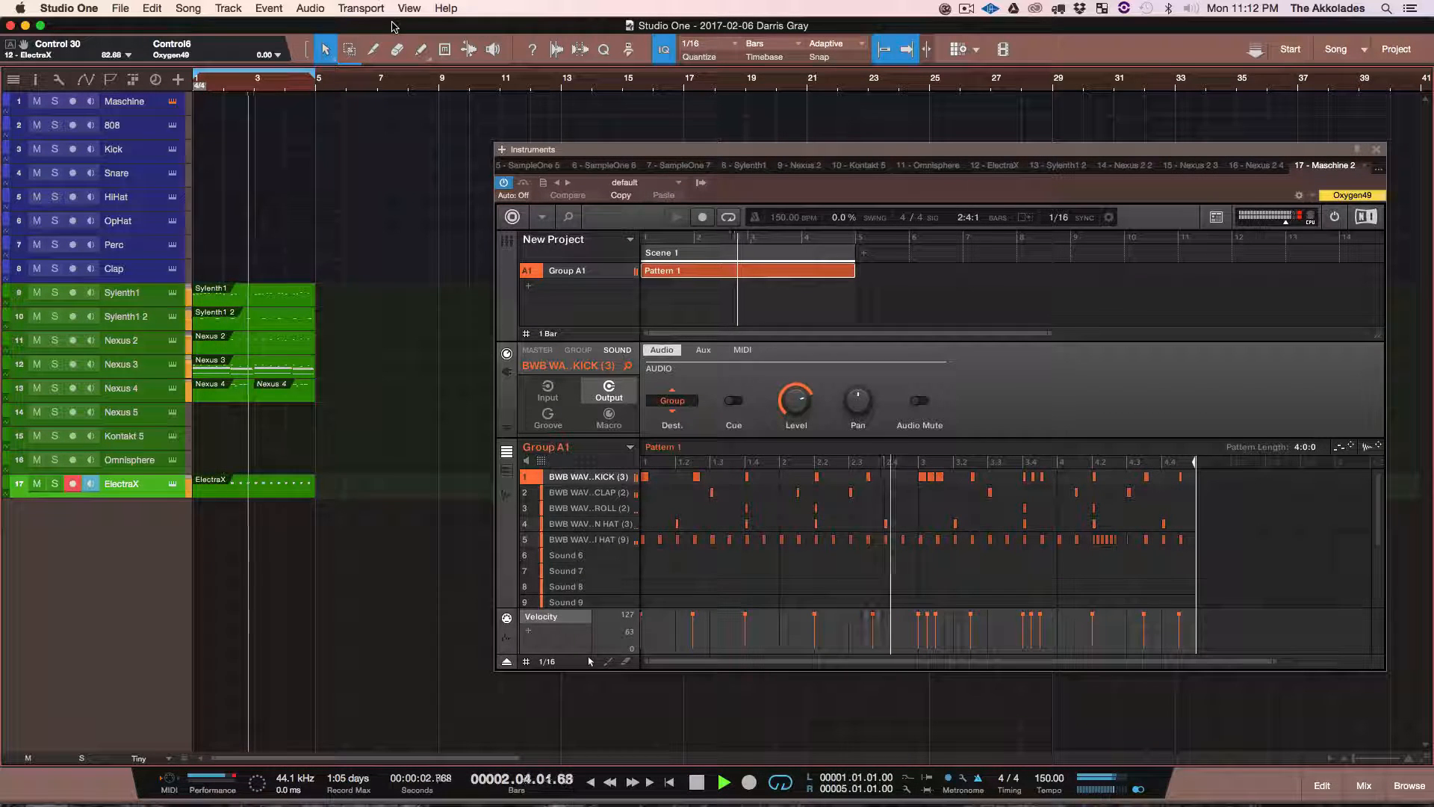
key("space")
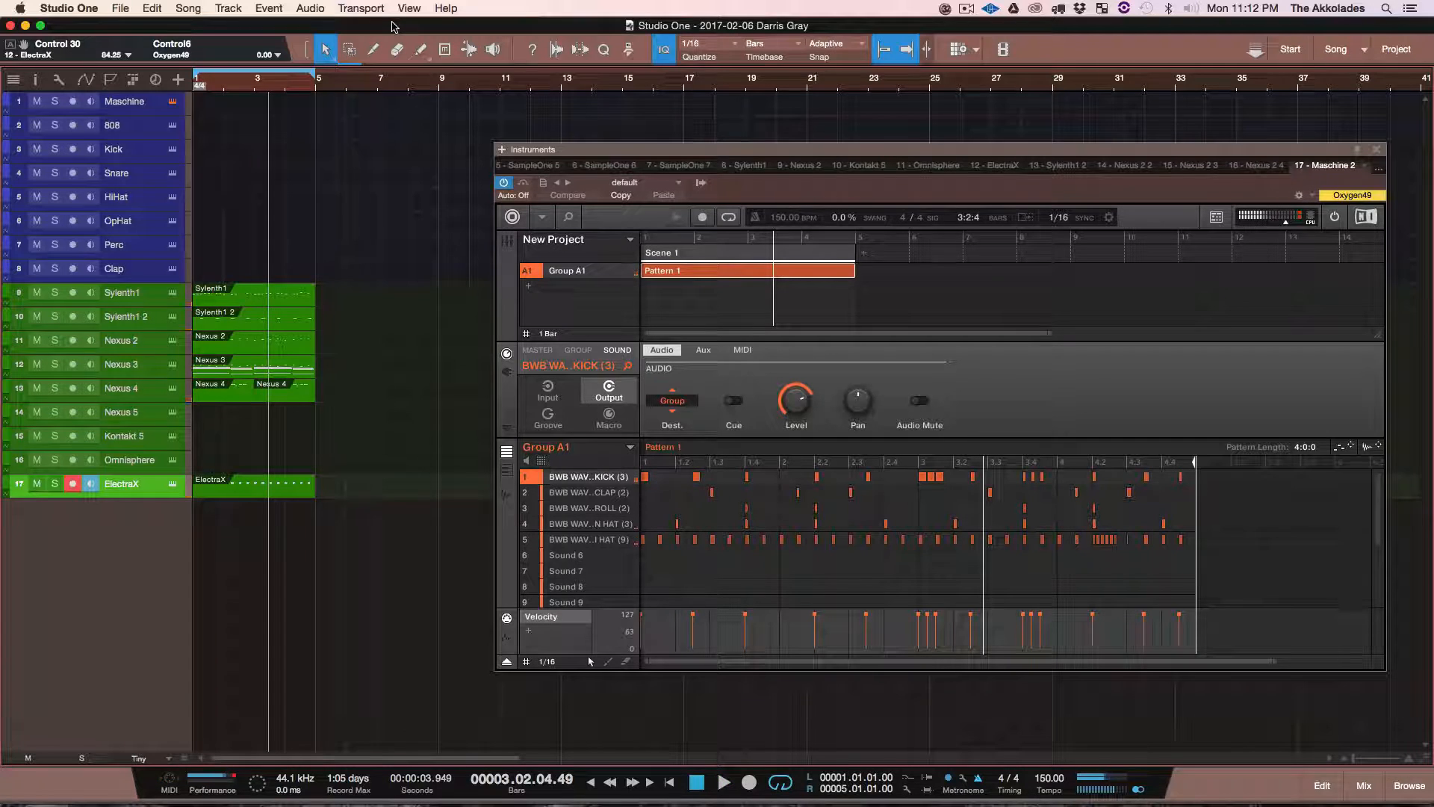
key("comma")
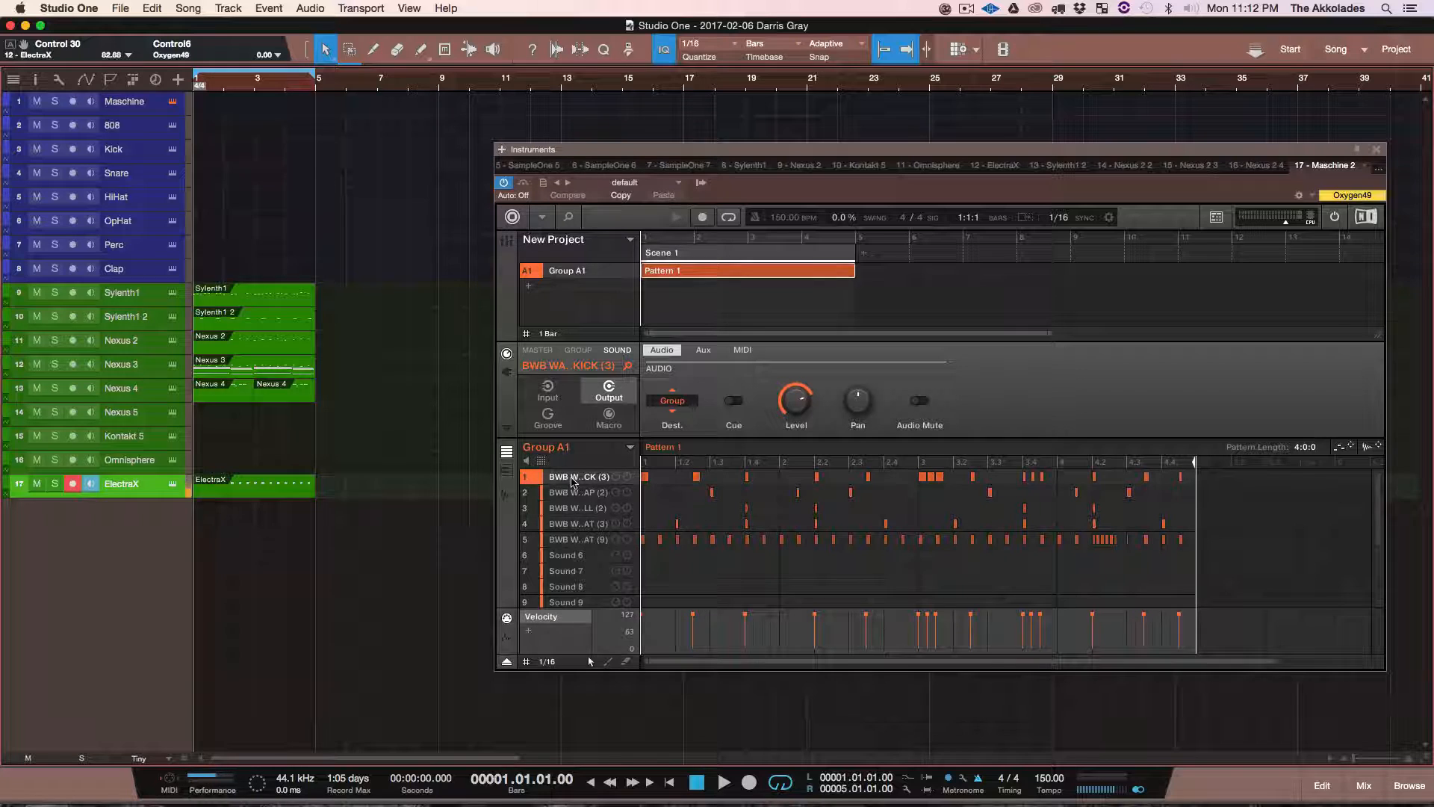
Step: Select the Maschine kick sound in the single-sound view and export its pattern as audio onto a new track at bar 1
left_click(574, 540)
left_click(572, 479)
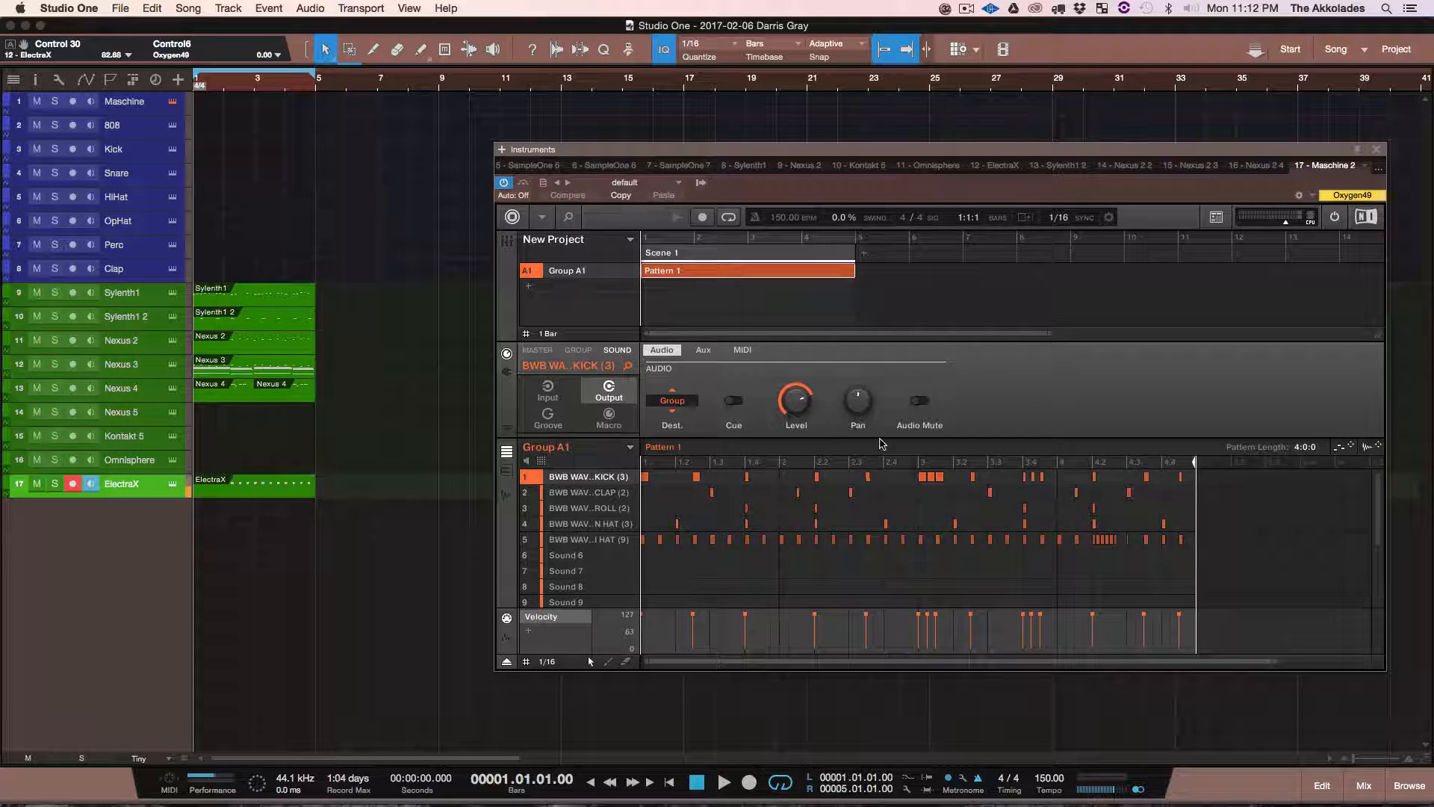
mouse_move(590, 482)
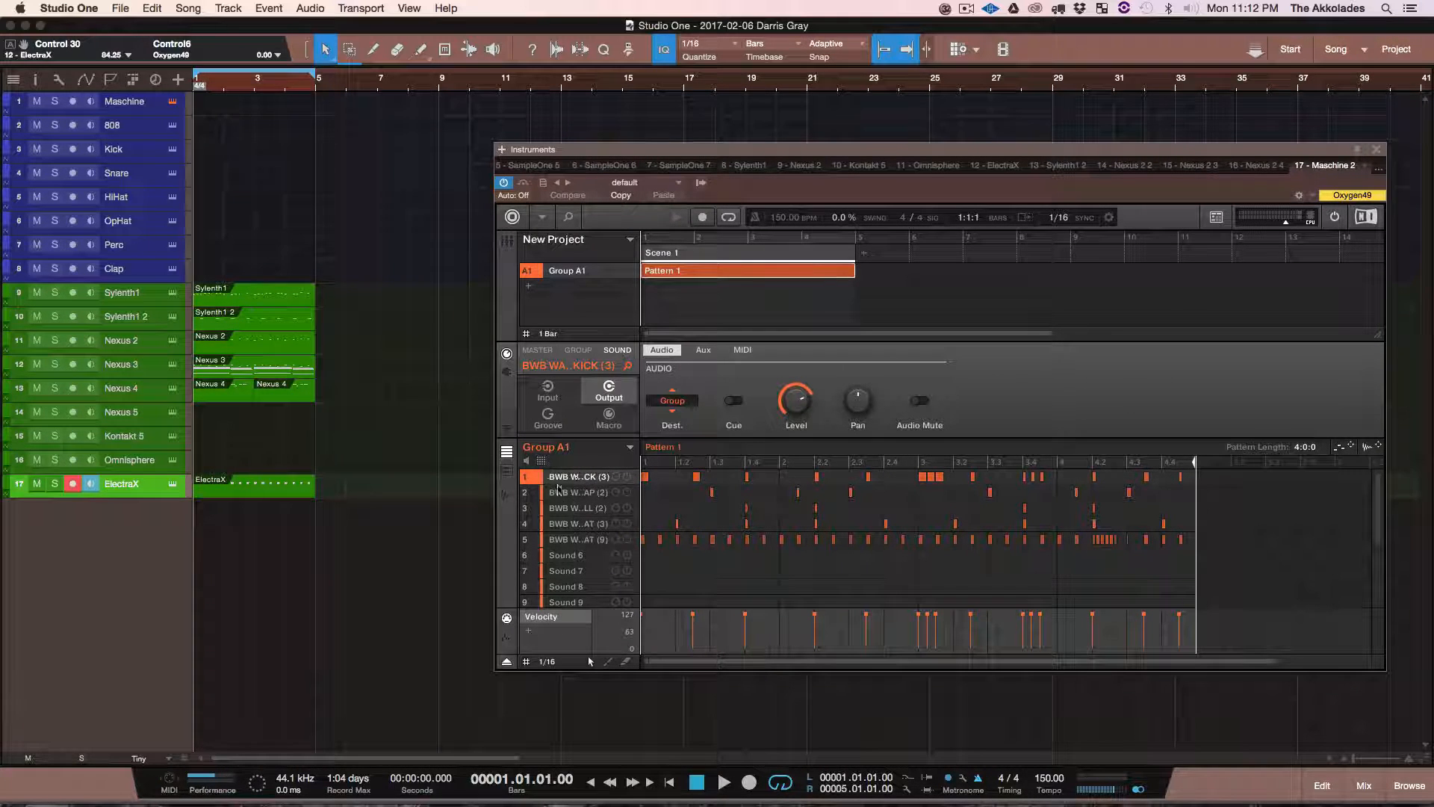
left_click(508, 469)
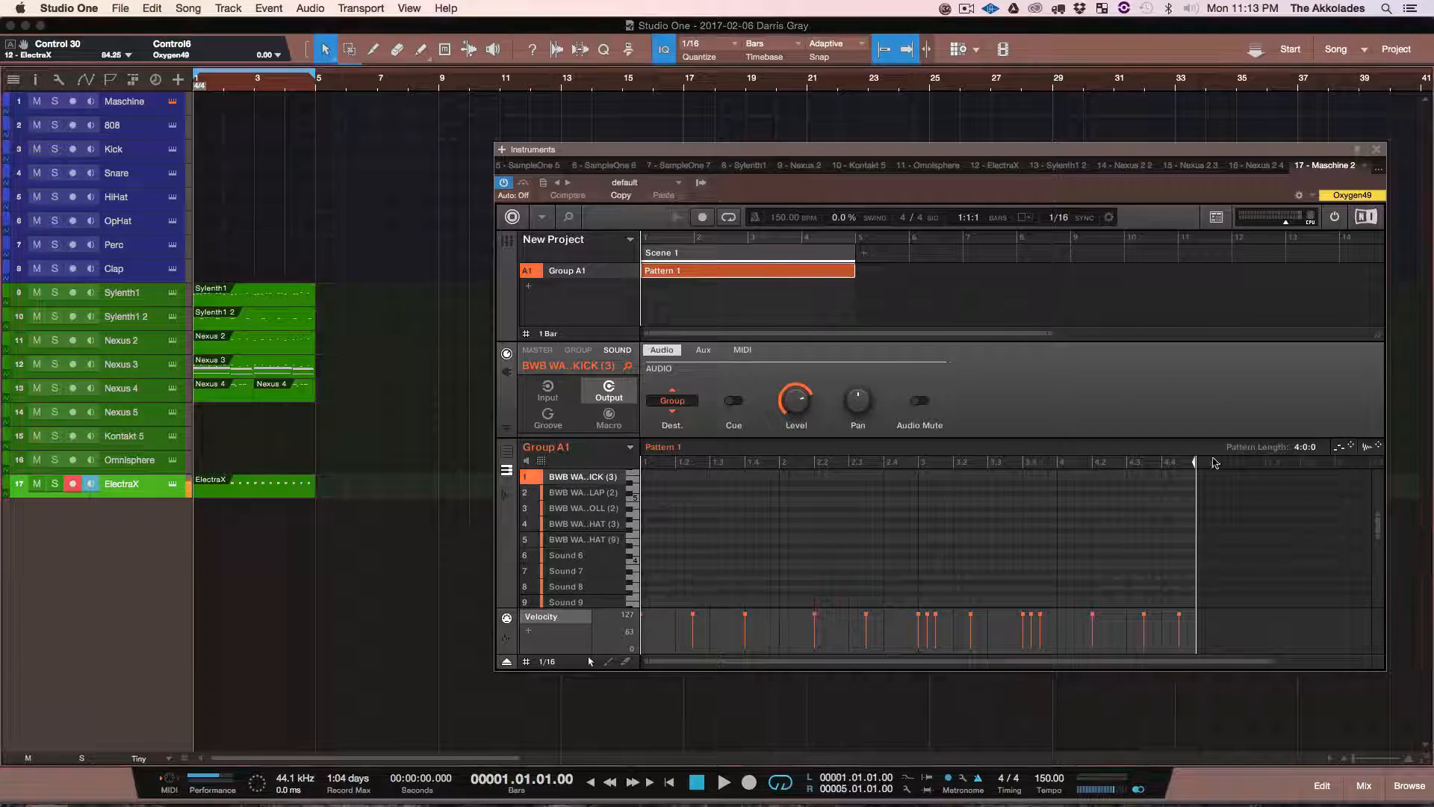
left_click_drag(1371, 449, 224, 532)
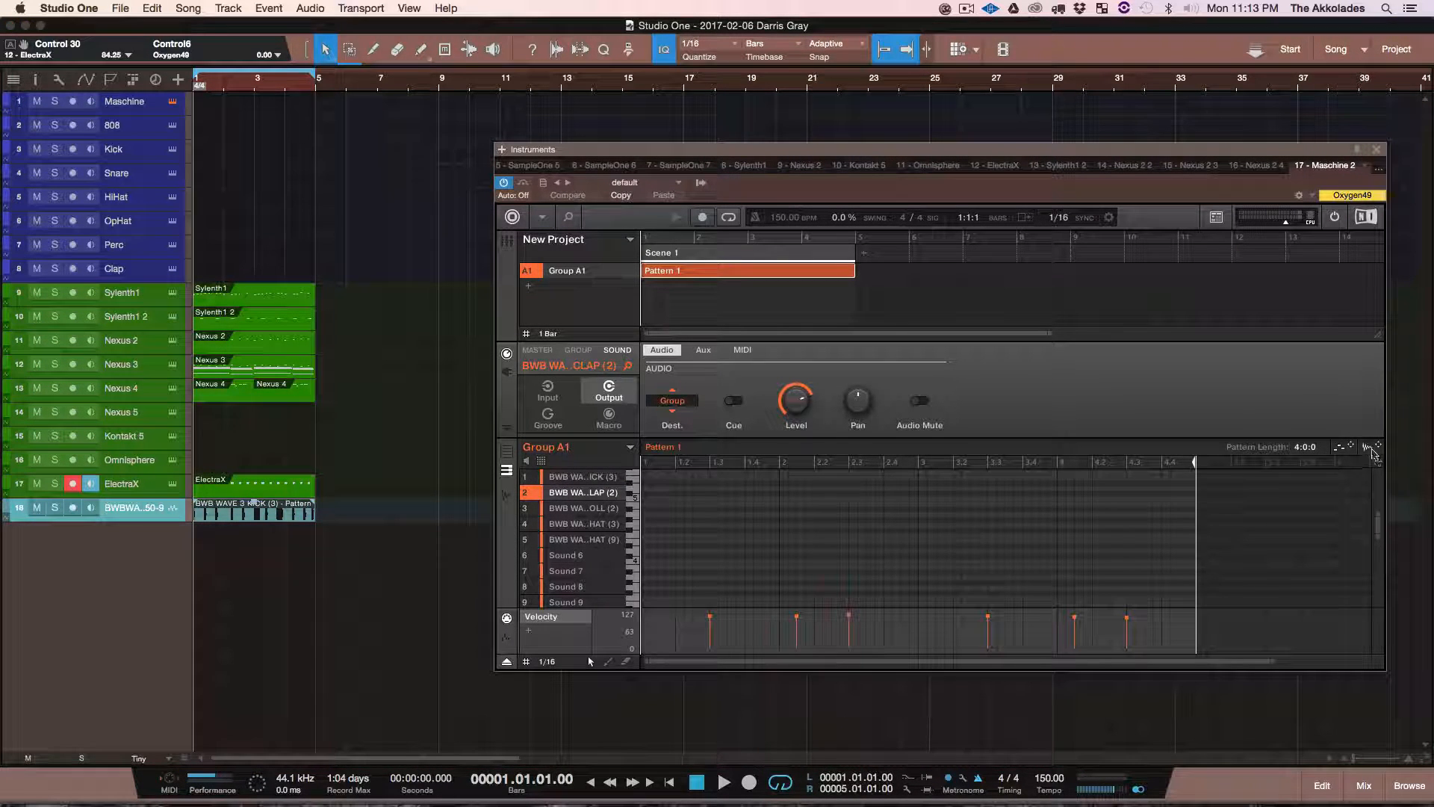
Step: Export the clap, hat roll, open hat and hi-hat patterns as audio onto separate new tracks starting at bar 1
left_click_drag(1372, 449, 230, 534)
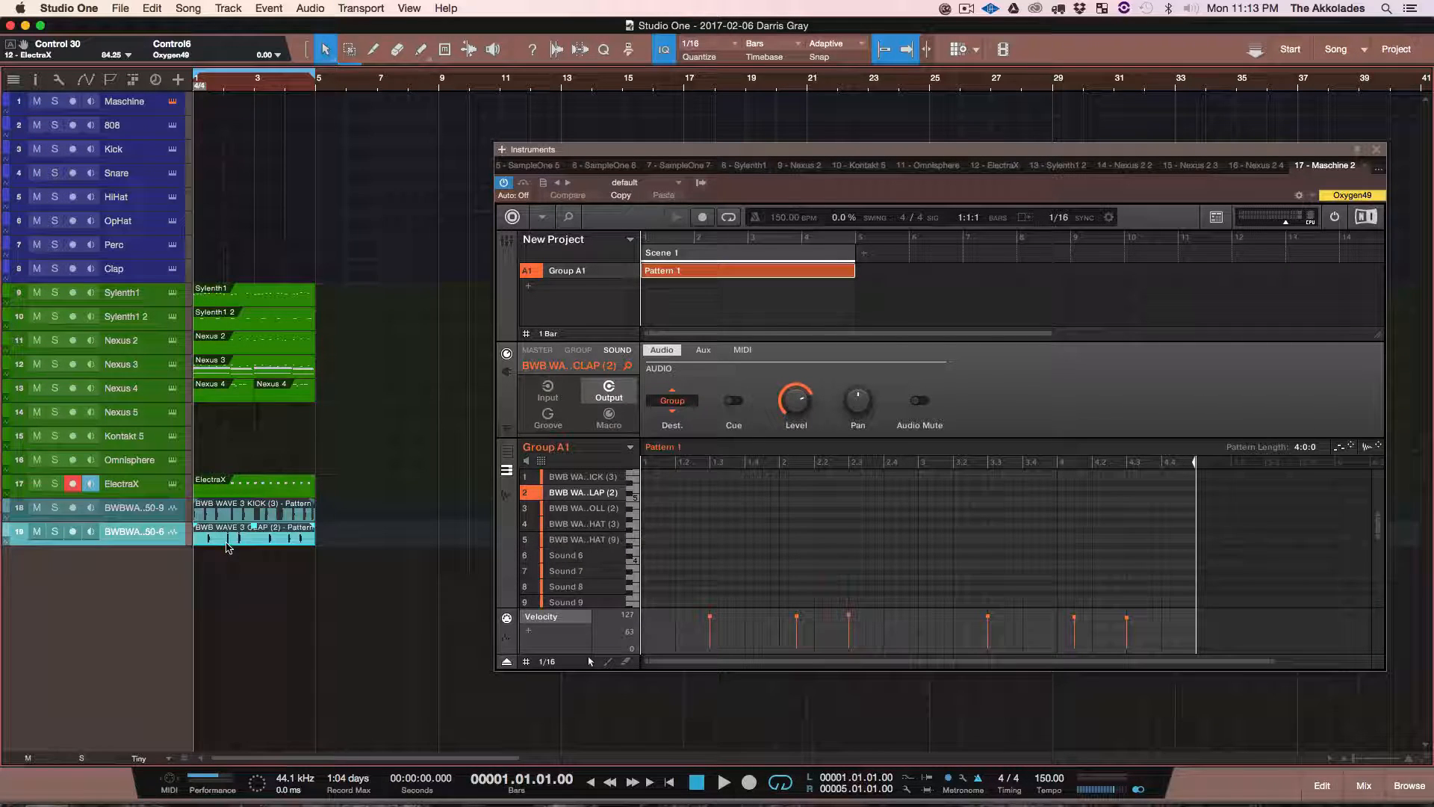
left_click_drag(1369, 449, 224, 559)
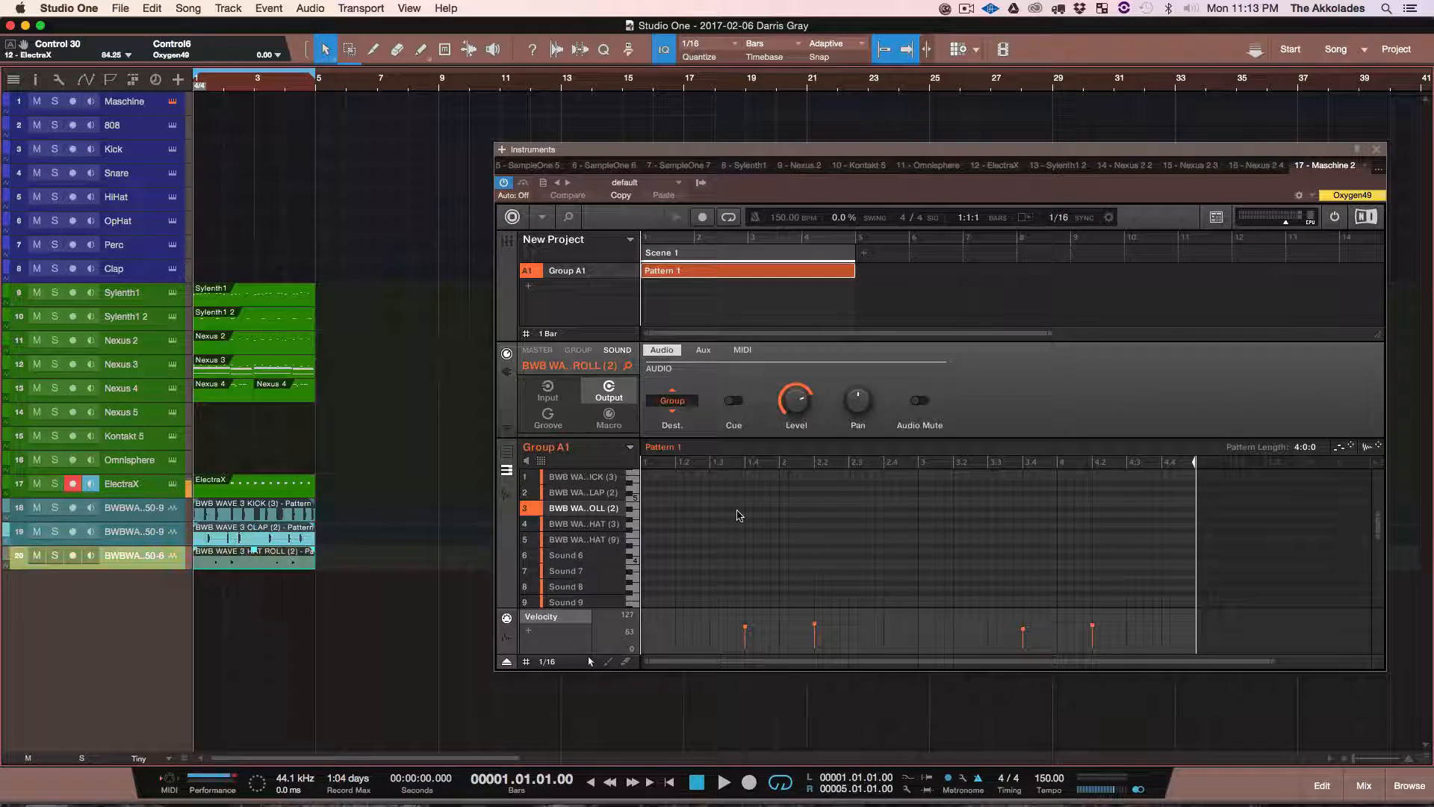
left_click(581, 527)
left_click_drag(1367, 453, 210, 591)
left_click(583, 539)
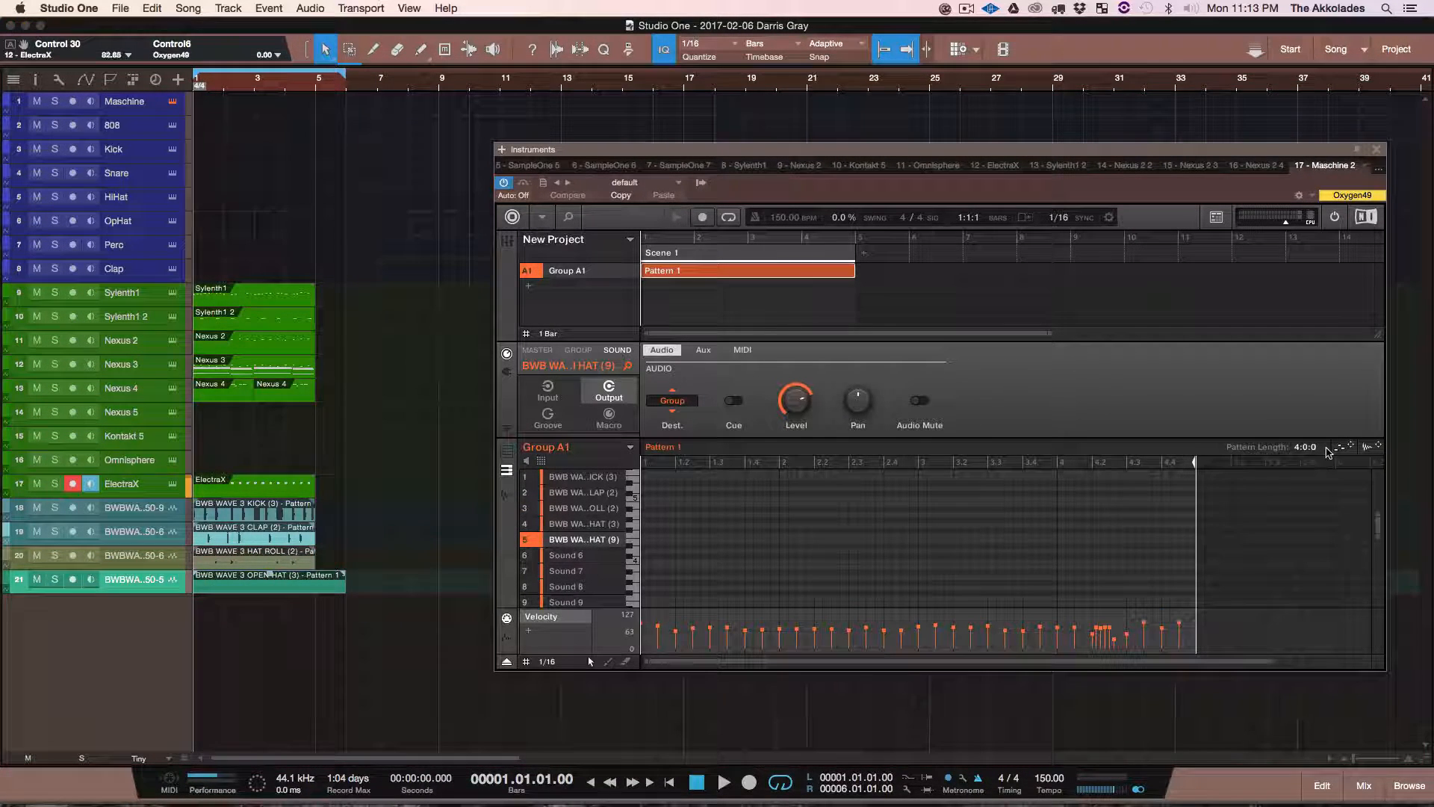
left_click_drag(1367, 448, 208, 614)
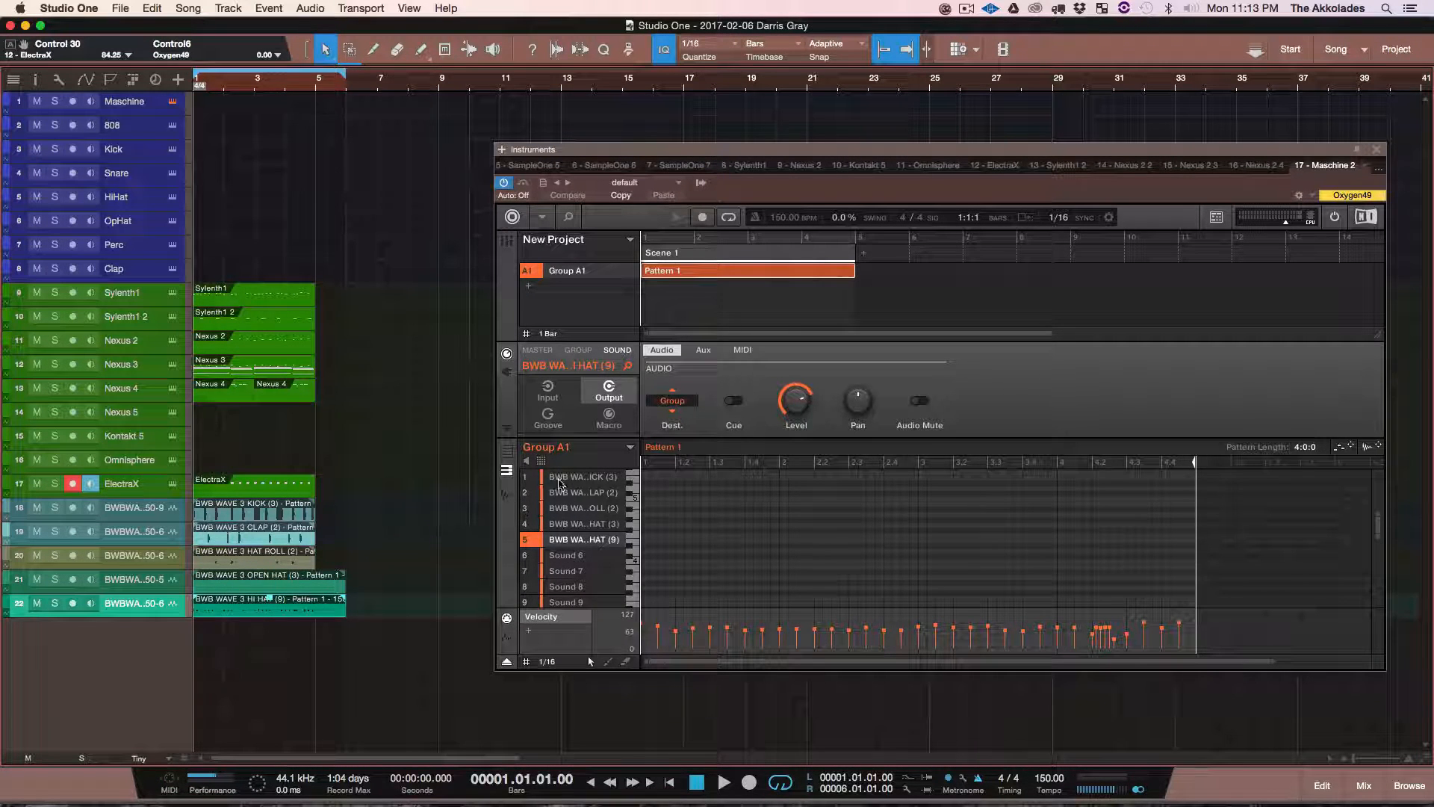
Step: Return Maschine to the all-sounds view and mute the kick, clap, hat roll, open hat and hi-hat
left_click(541, 463)
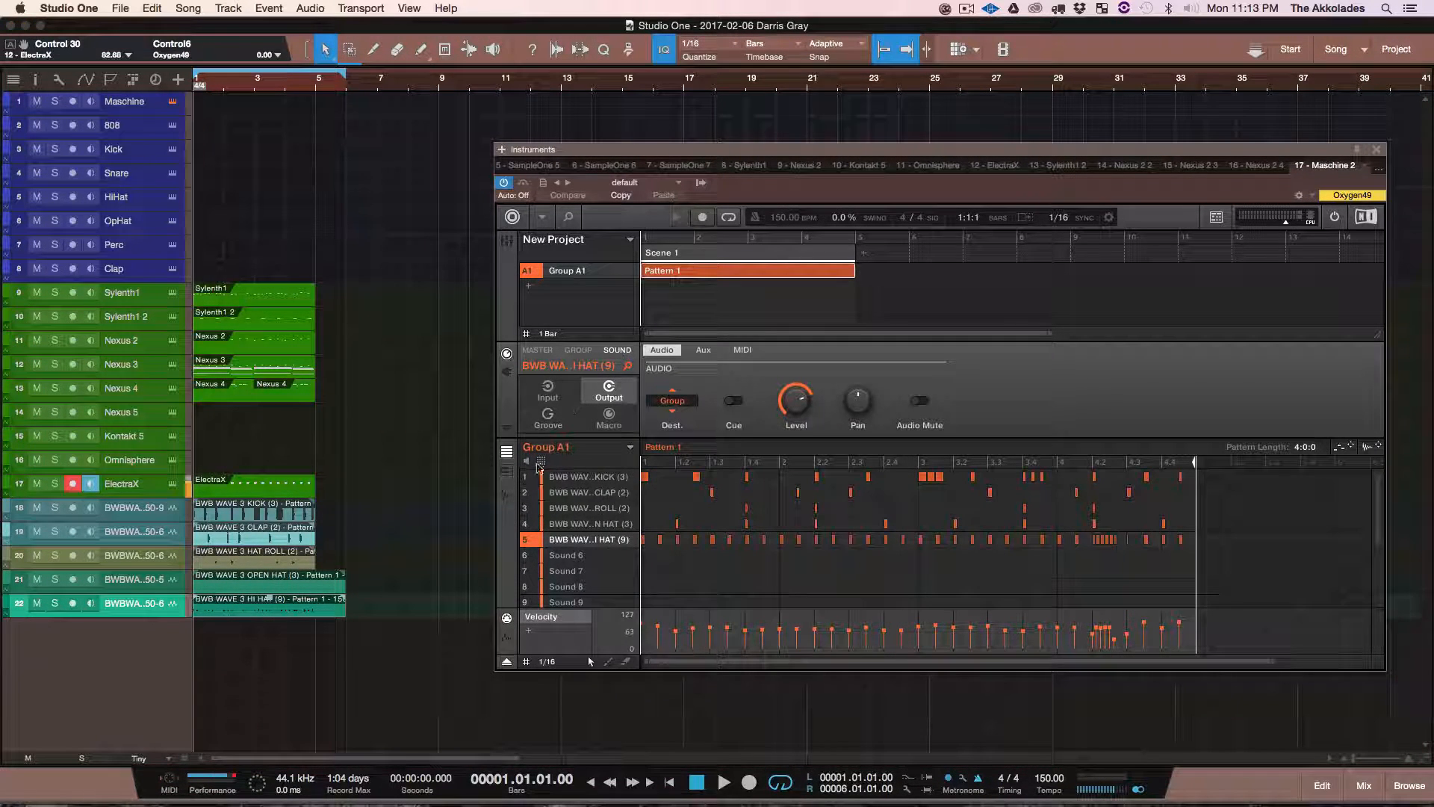
left_click(527, 476)
left_click(530, 492)
left_click(532, 508)
left_click(535, 522)
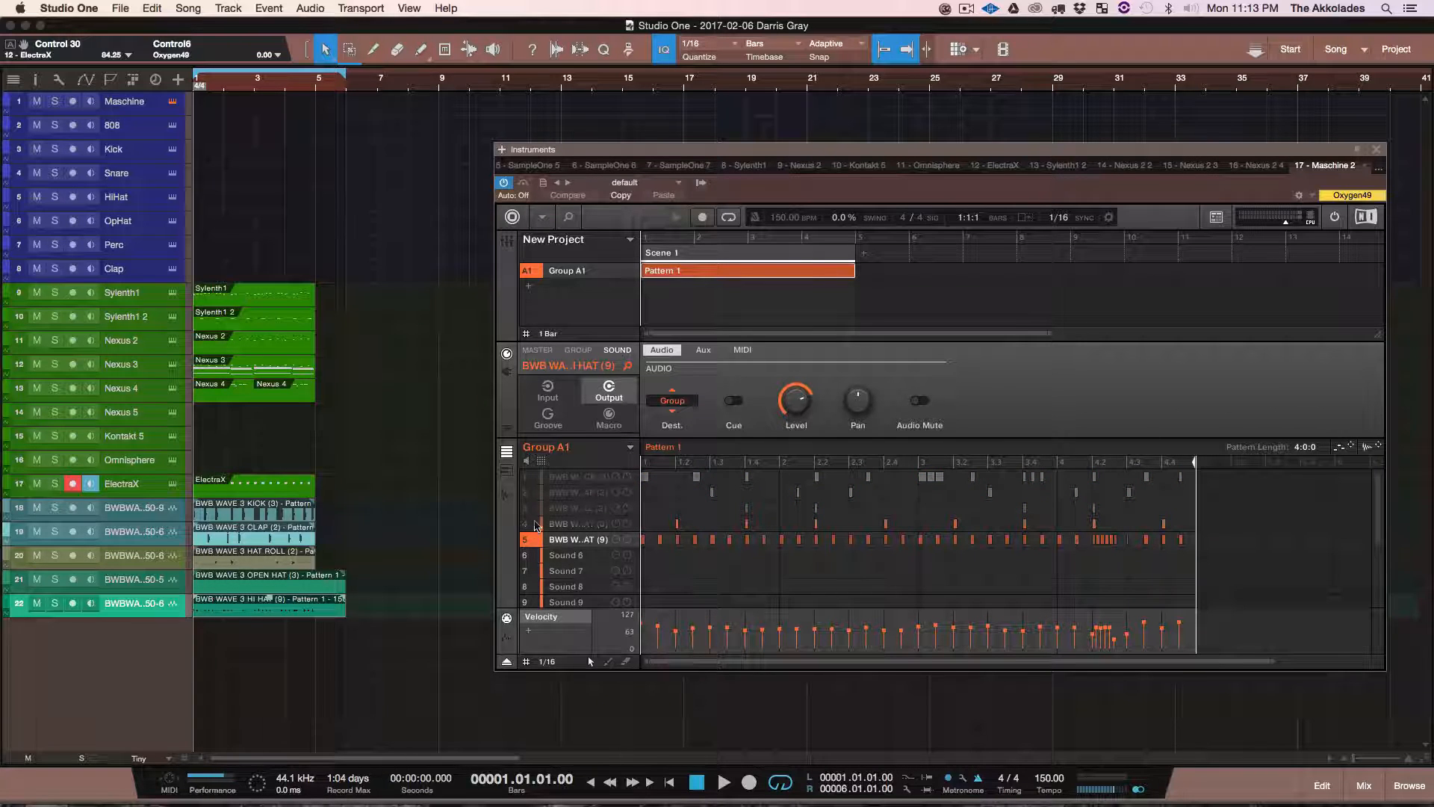
left_click(536, 539)
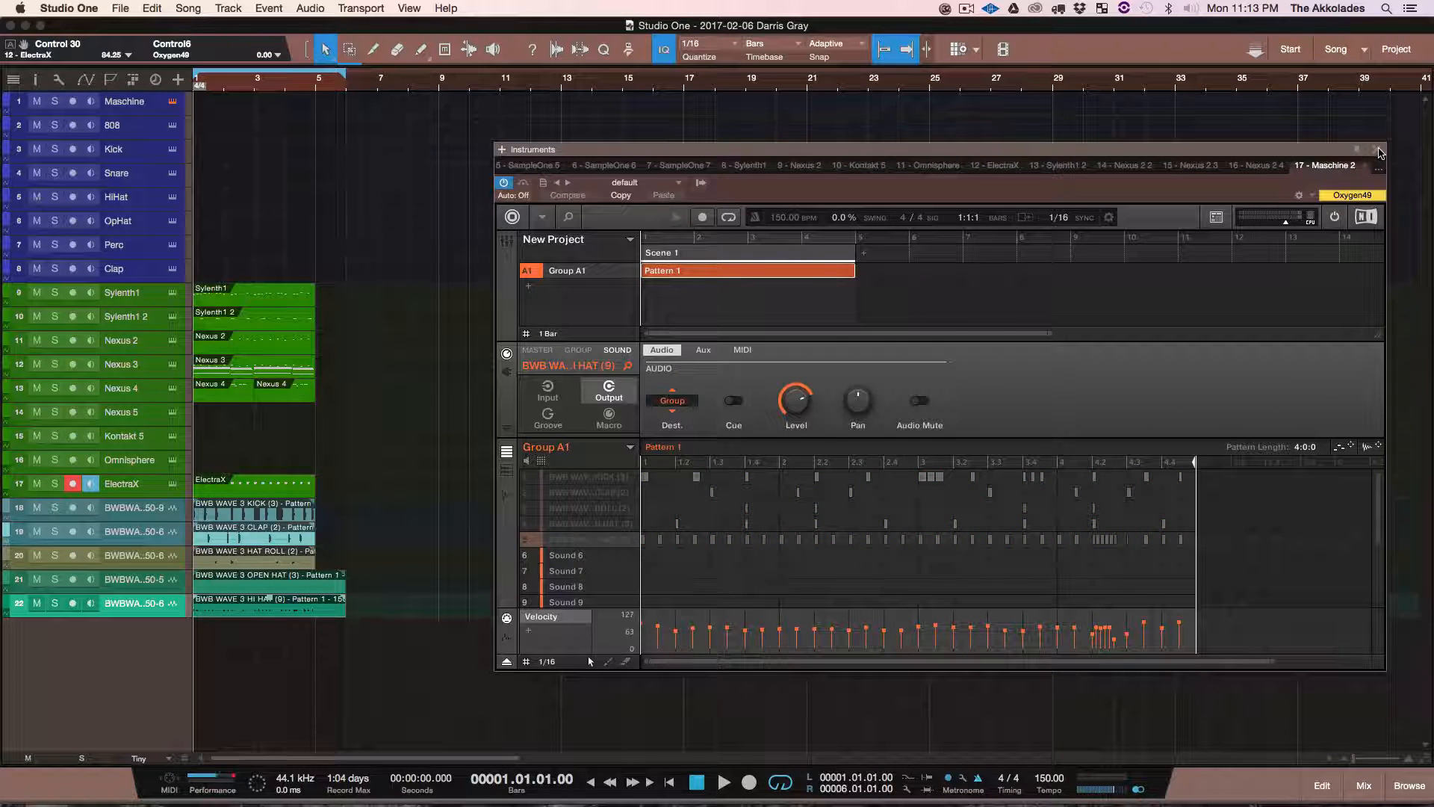
Step: Close the instrument, split the open hat and hi-hat audio at bar 5, and delete the tails past it
left_click(1377, 149)
left_click_drag(353, 553, 338, 685)
left_click(315, 593, "alt")
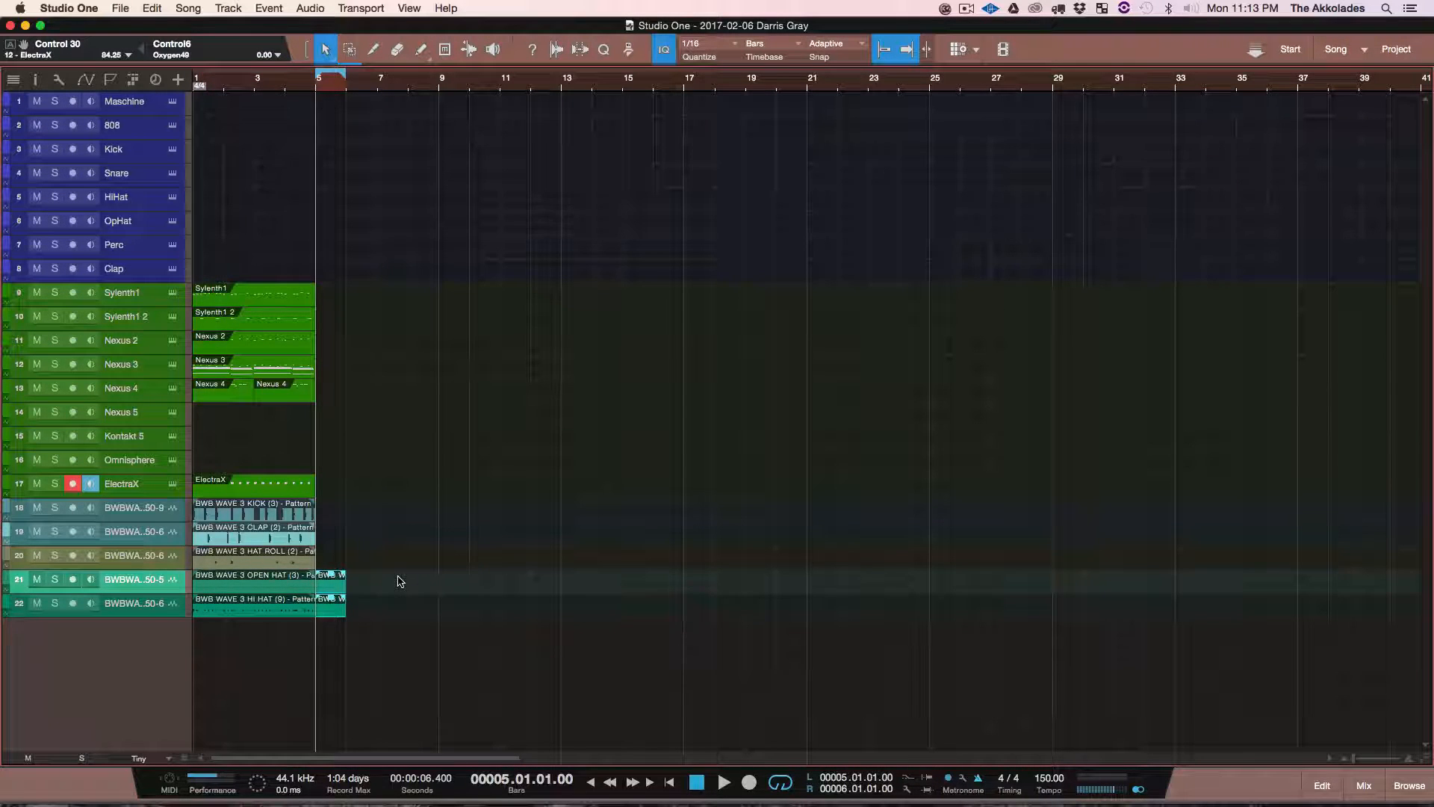
key("Delete")
Step: Select the five exported drum audio tracks and lower their volume together to about -10.9 dB in the mixer
left_click(111, 511)
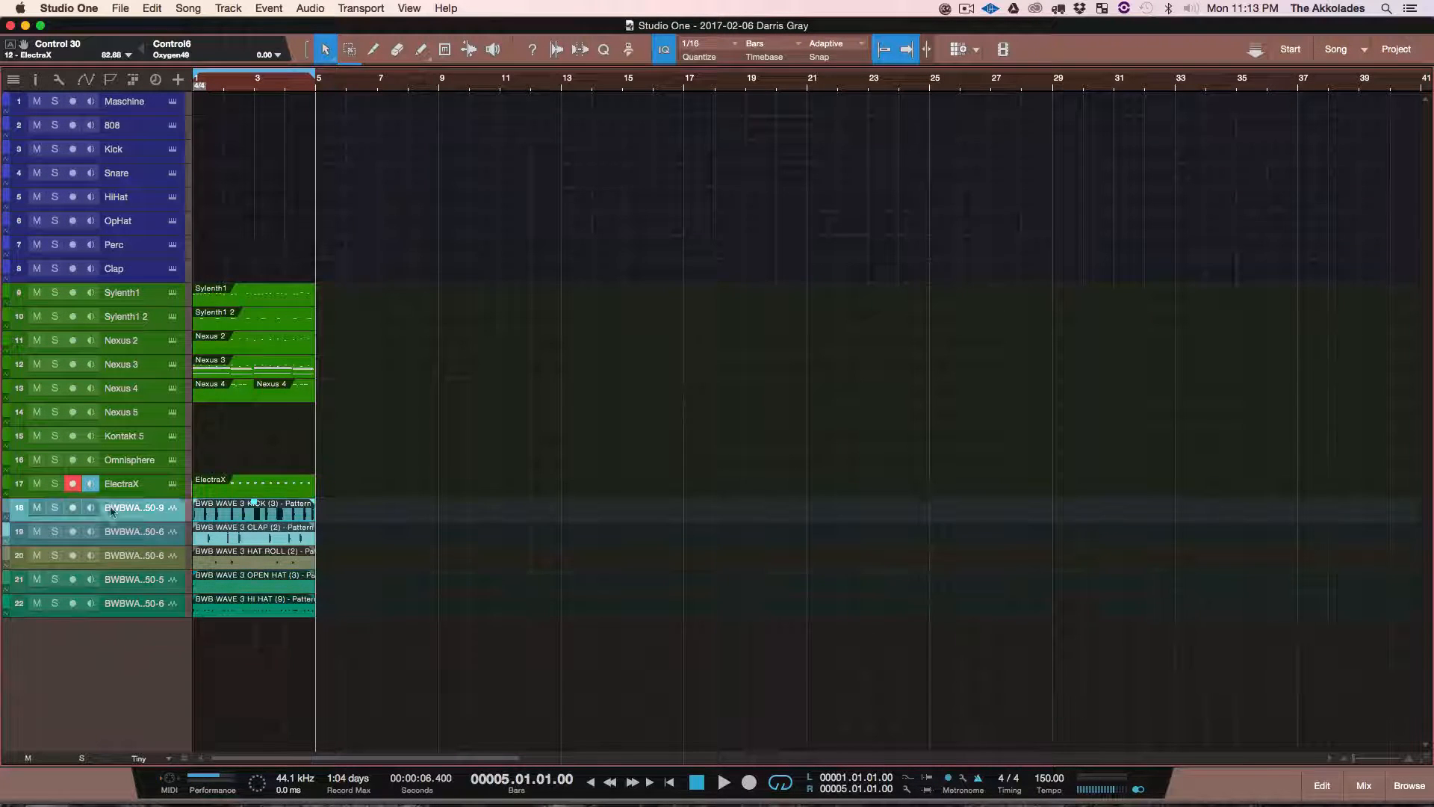
left_click(112, 601, "shift")
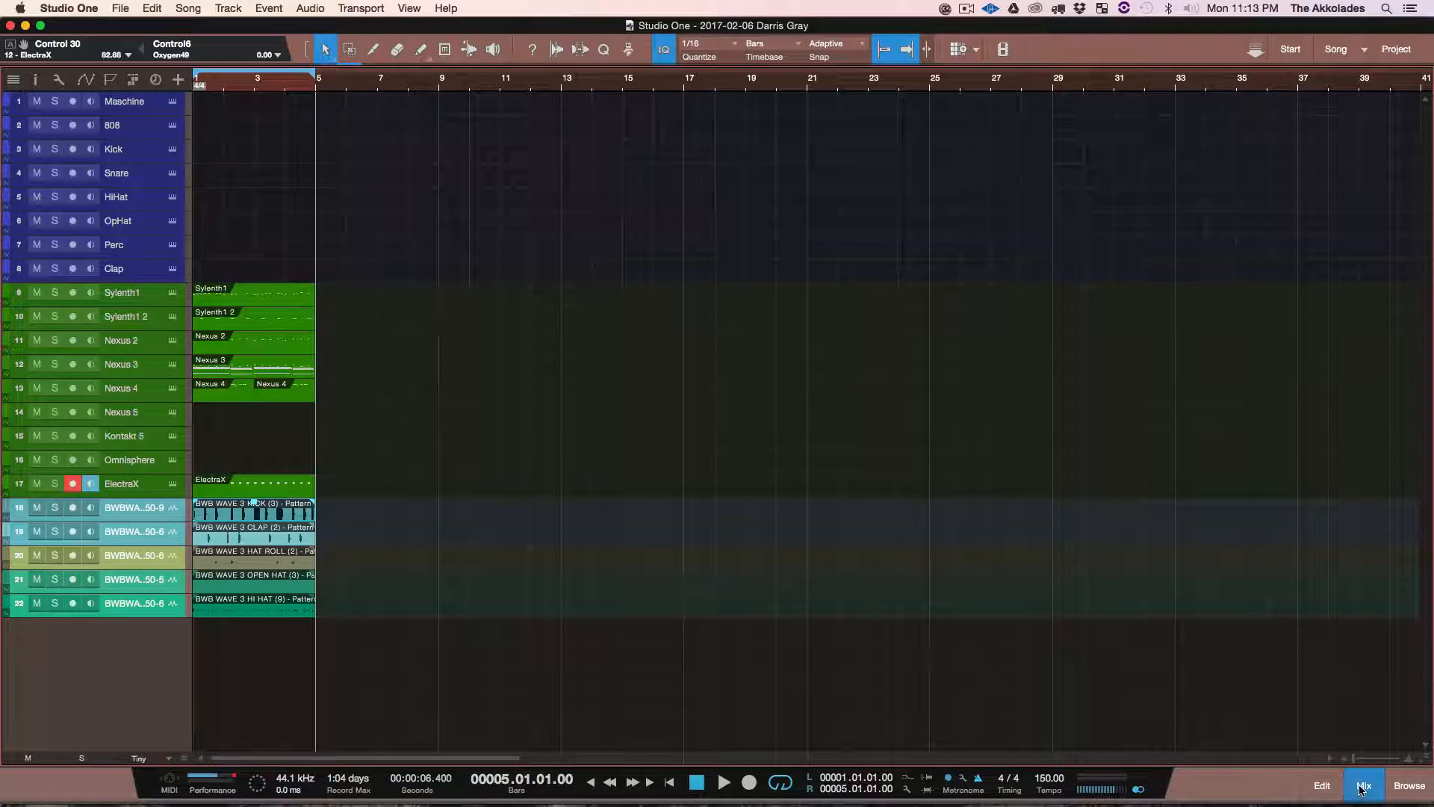
left_click(1363, 786)
left_click_drag(1218, 669, 1219, 691)
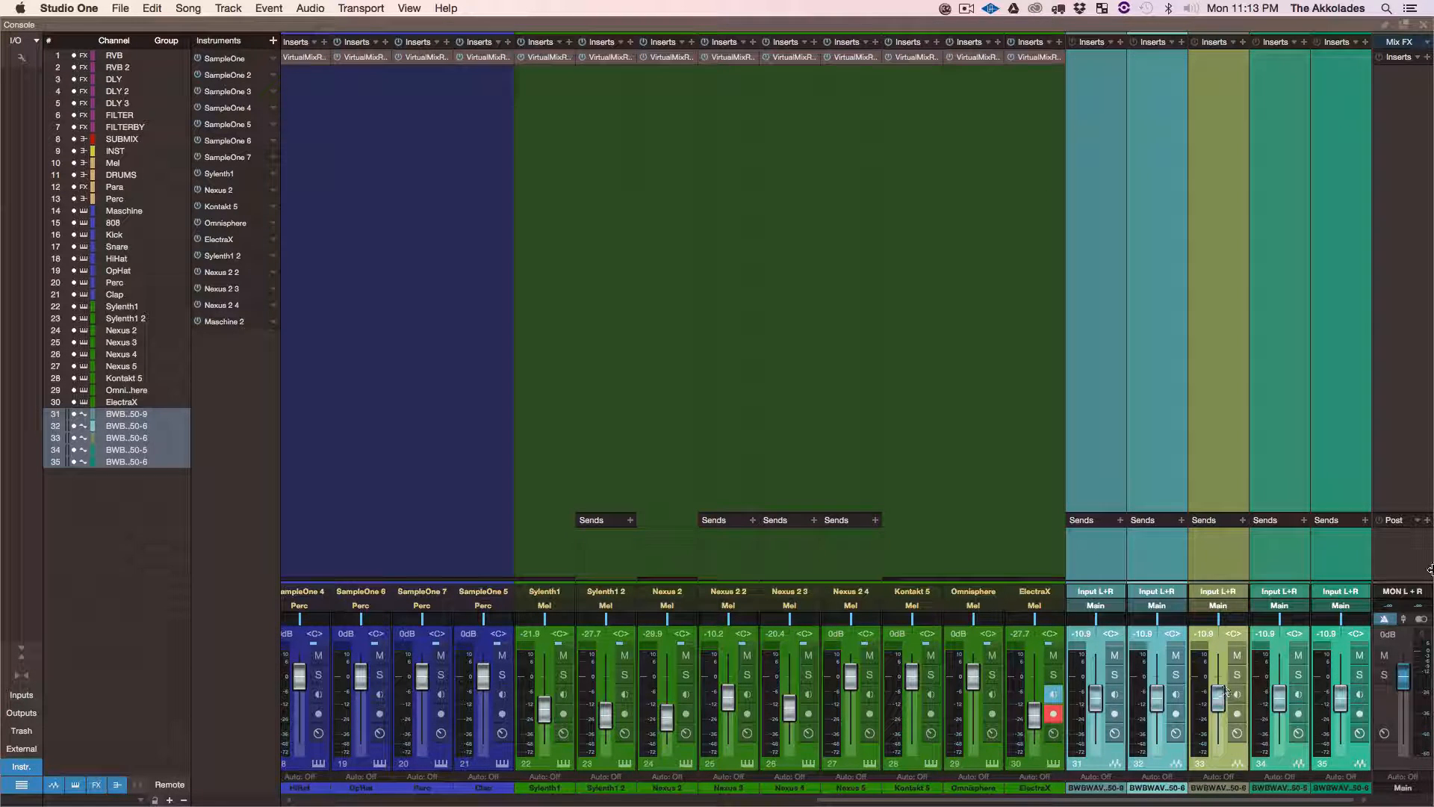
left_click(1424, 25)
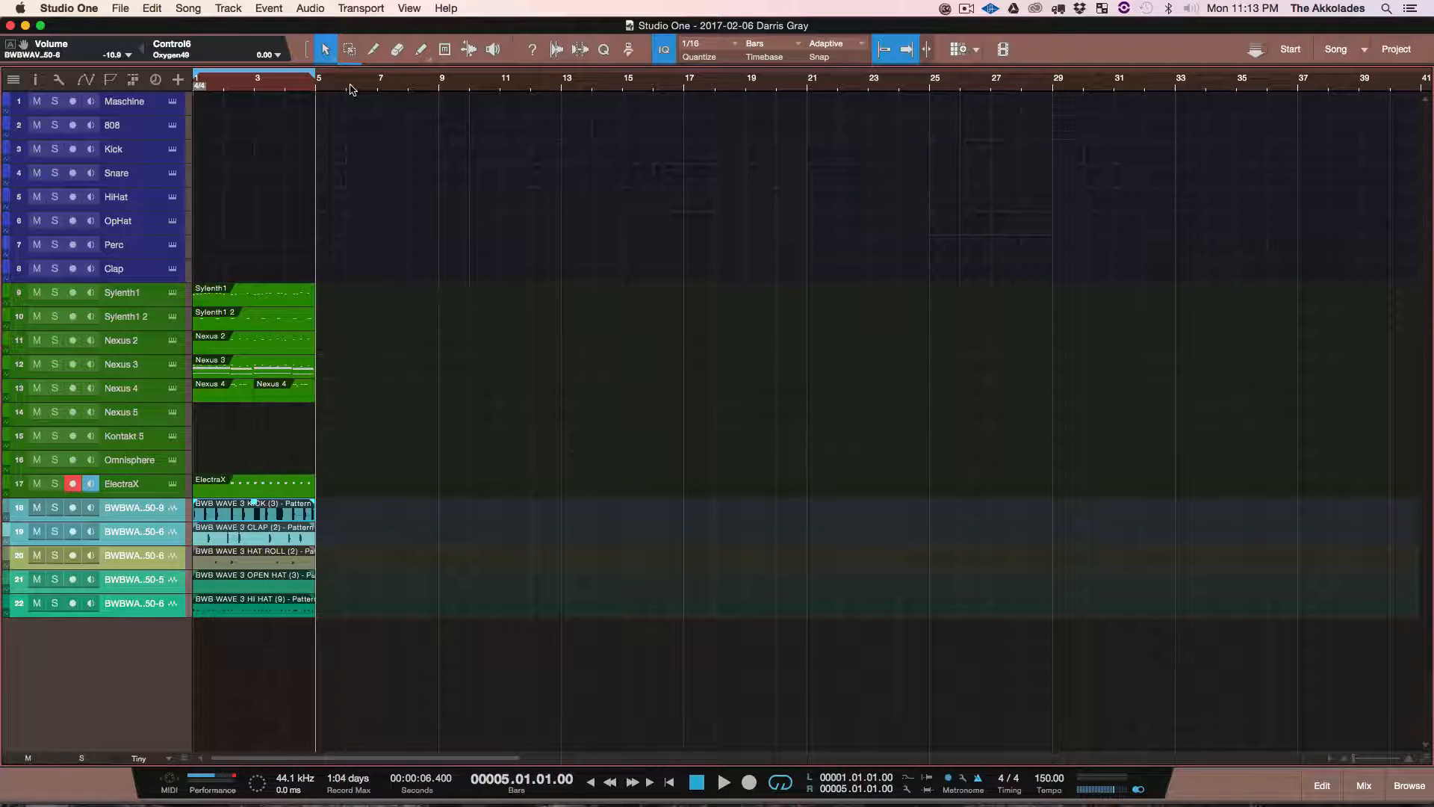
Step: Play the song from the start to check the lowered drum audio against the melodic tracks
key("comma")
key("space")
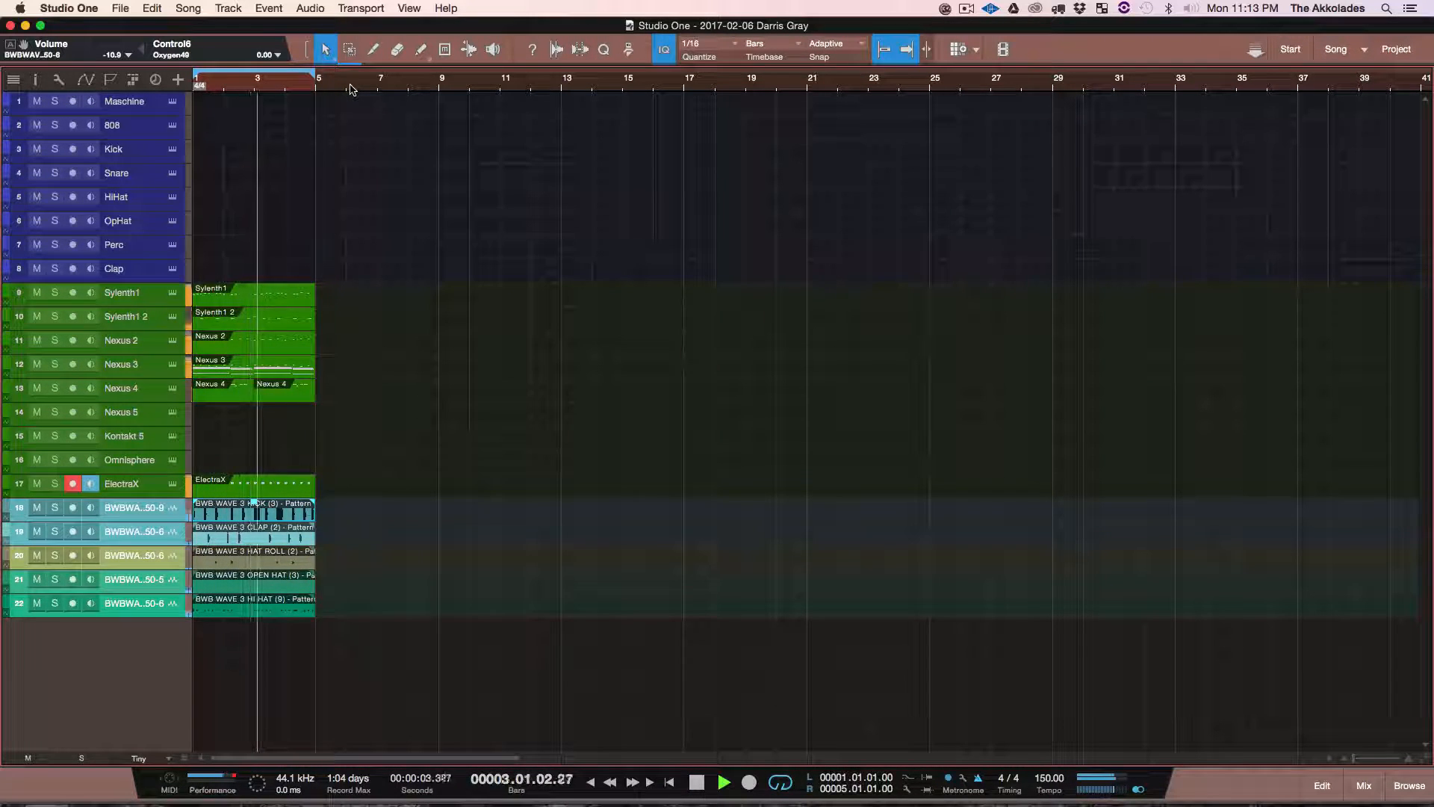
key("space")
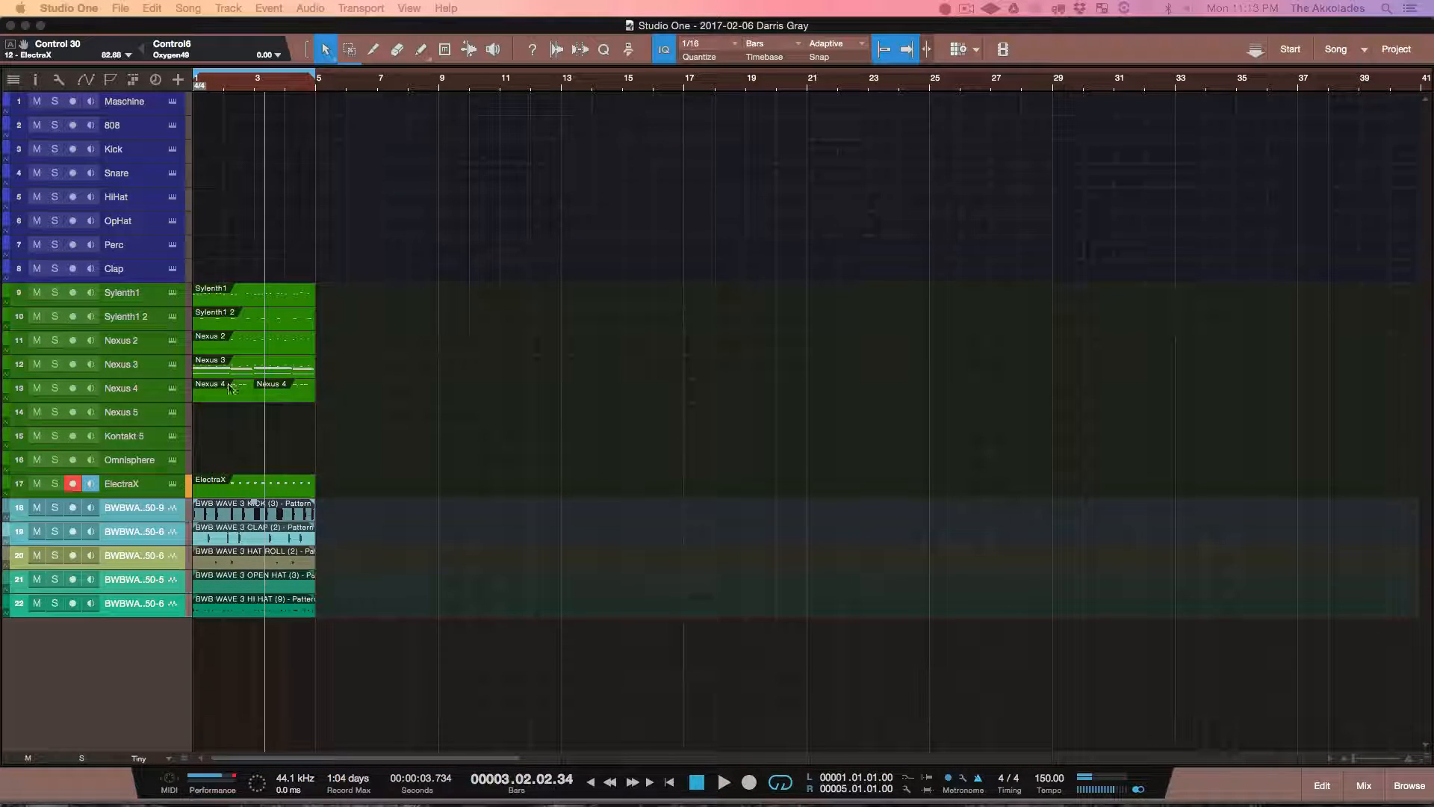
Step: Select all instrument and drum clips in bars 1 to 5, duplicate them repeatedly up to bar 41, and return to the start
left_click(444, 227)
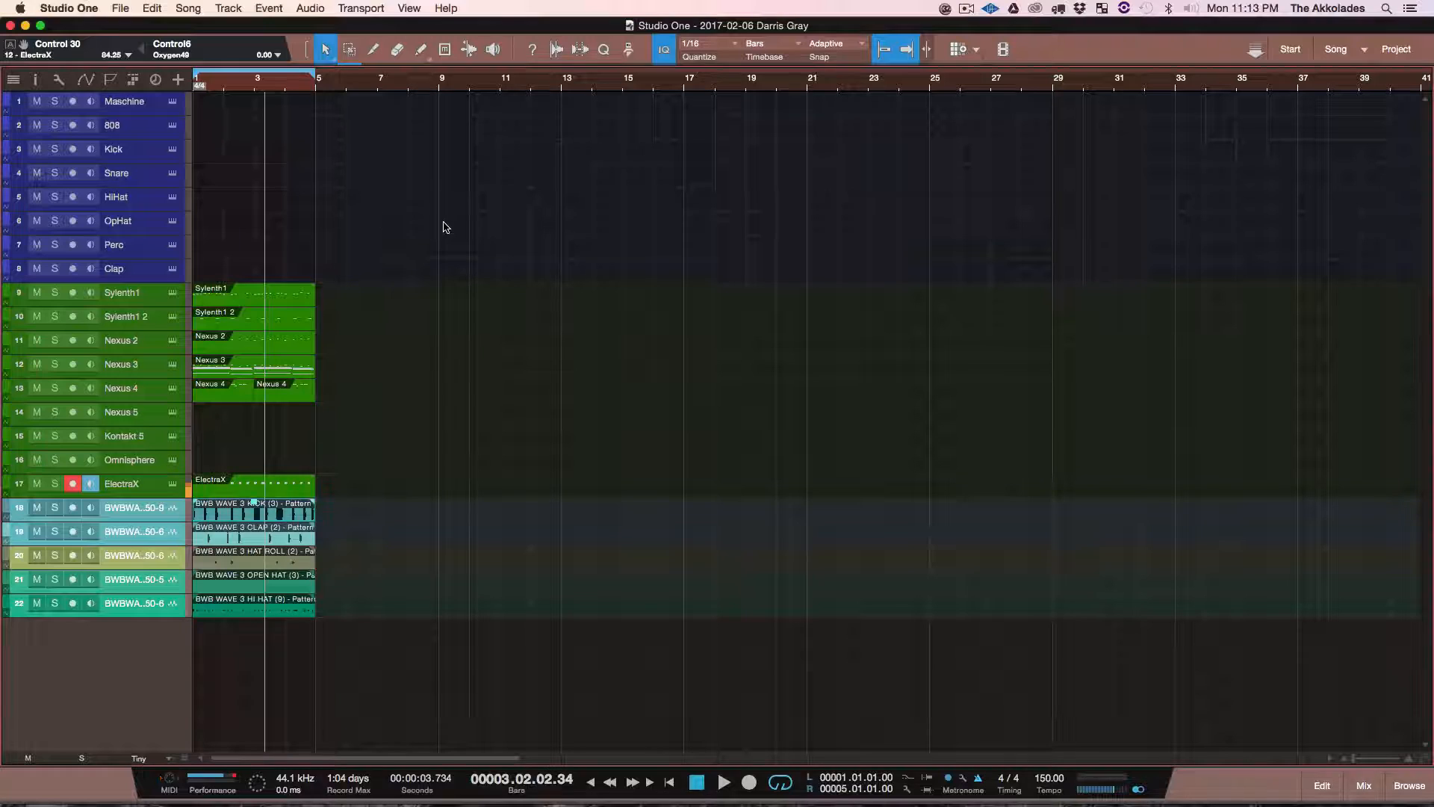
left_click_drag(444, 224, 215, 636)
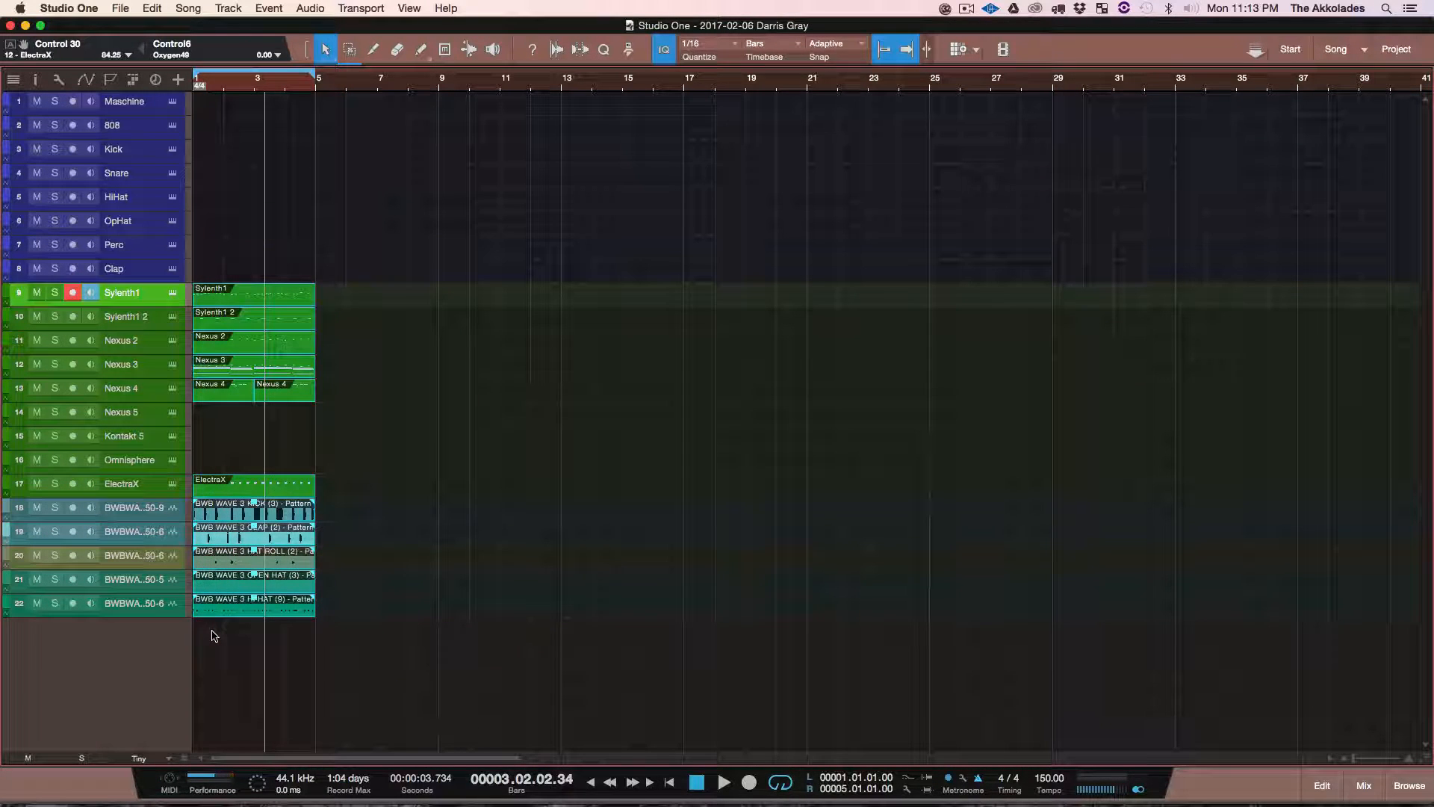
key("d")
key("d")
key("d")
key("d")
key("d")
key("d")
key("d")
key("d")
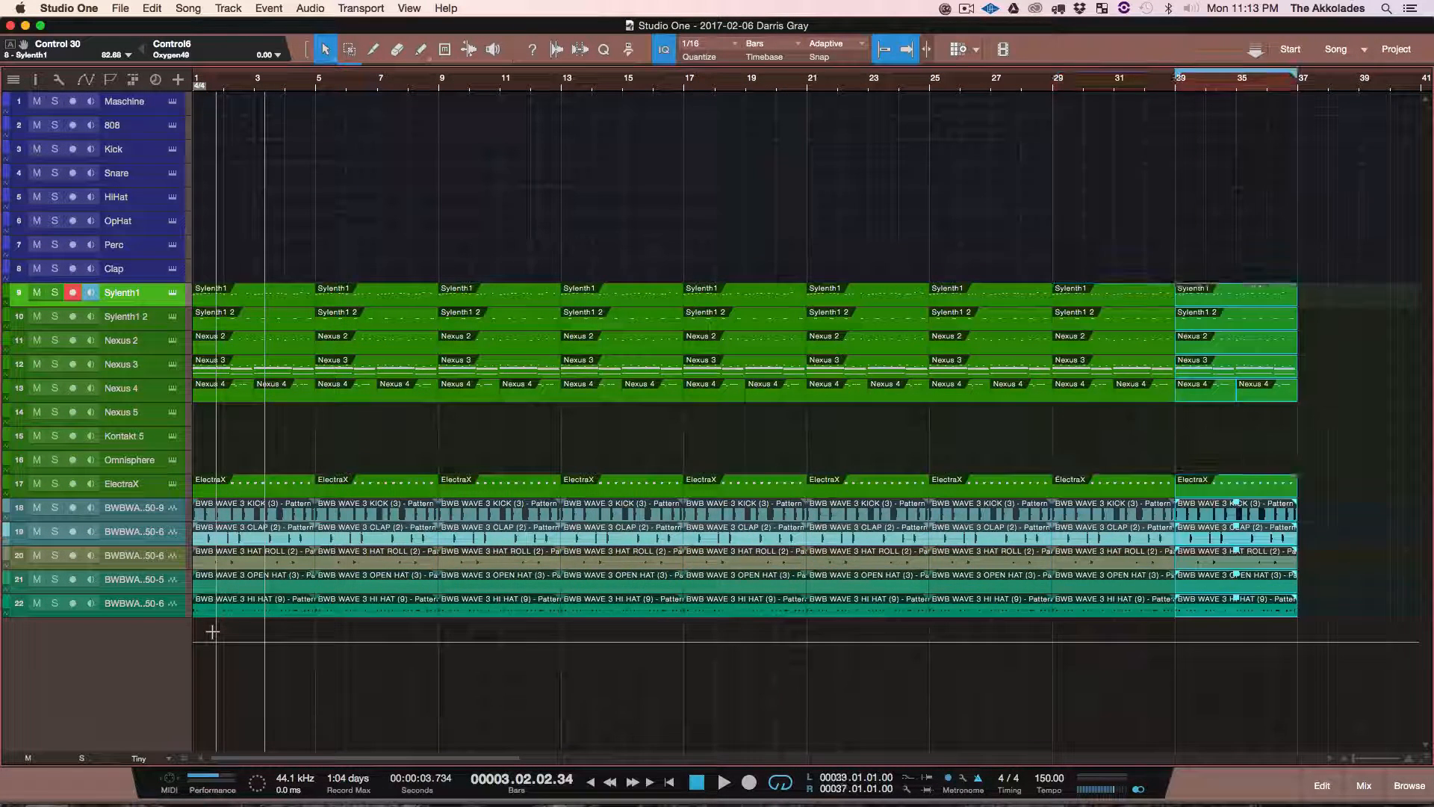
key("d")
left_click_drag(410, 82, 409, 68)
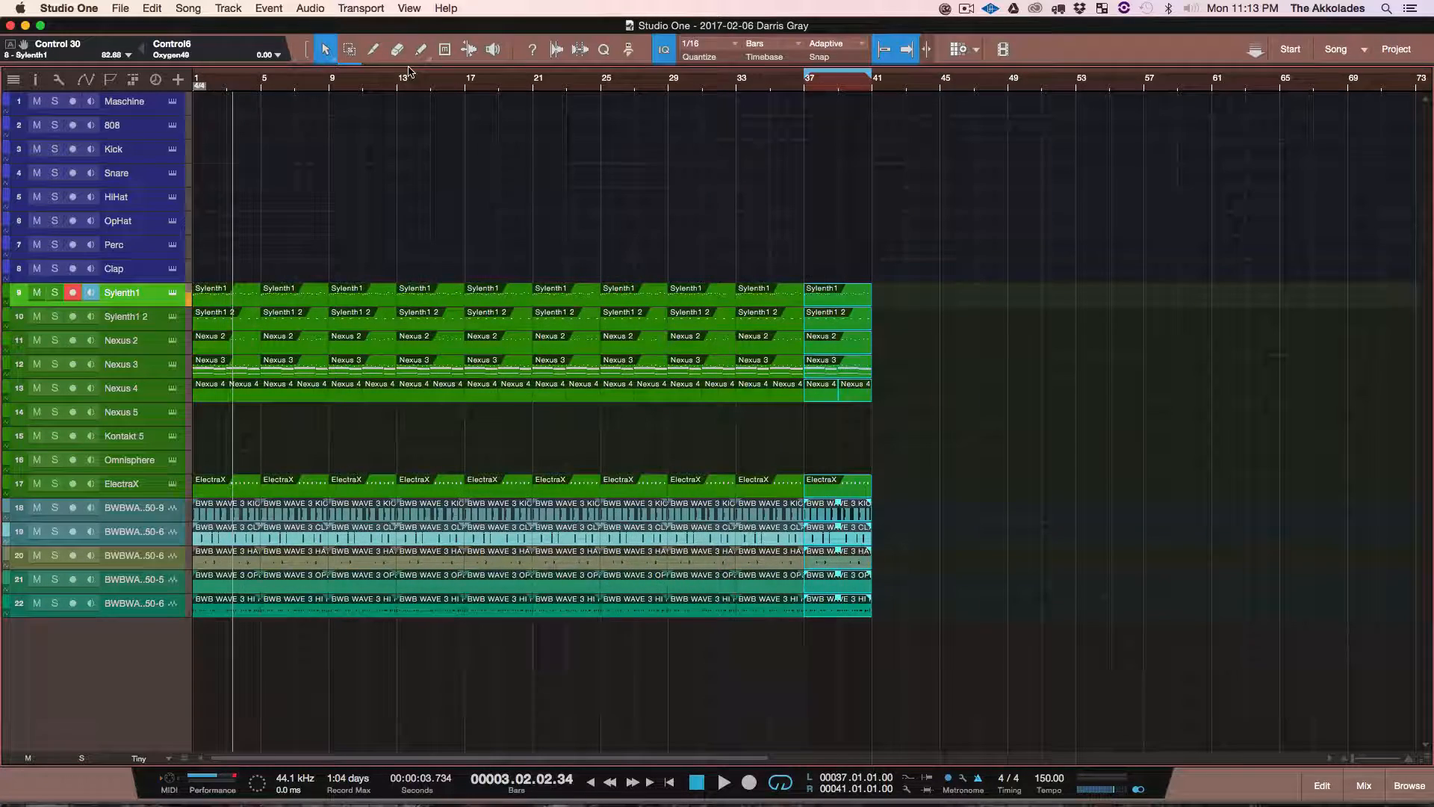
key("comma")
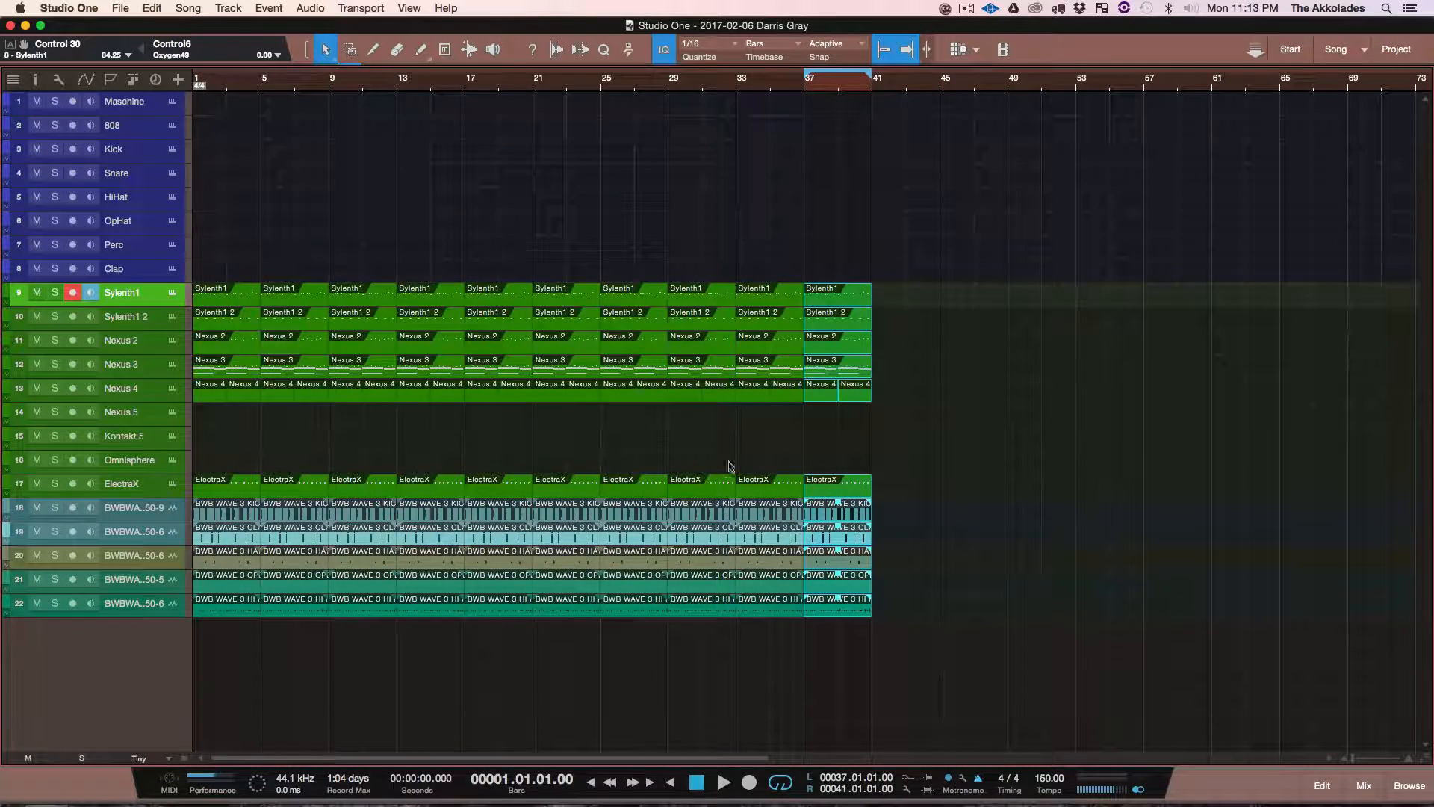
Step: Set the loop range to the first hi-hat clip and delete the second kick clip at bars 5 to 9
left_click(232, 611)
key("p")
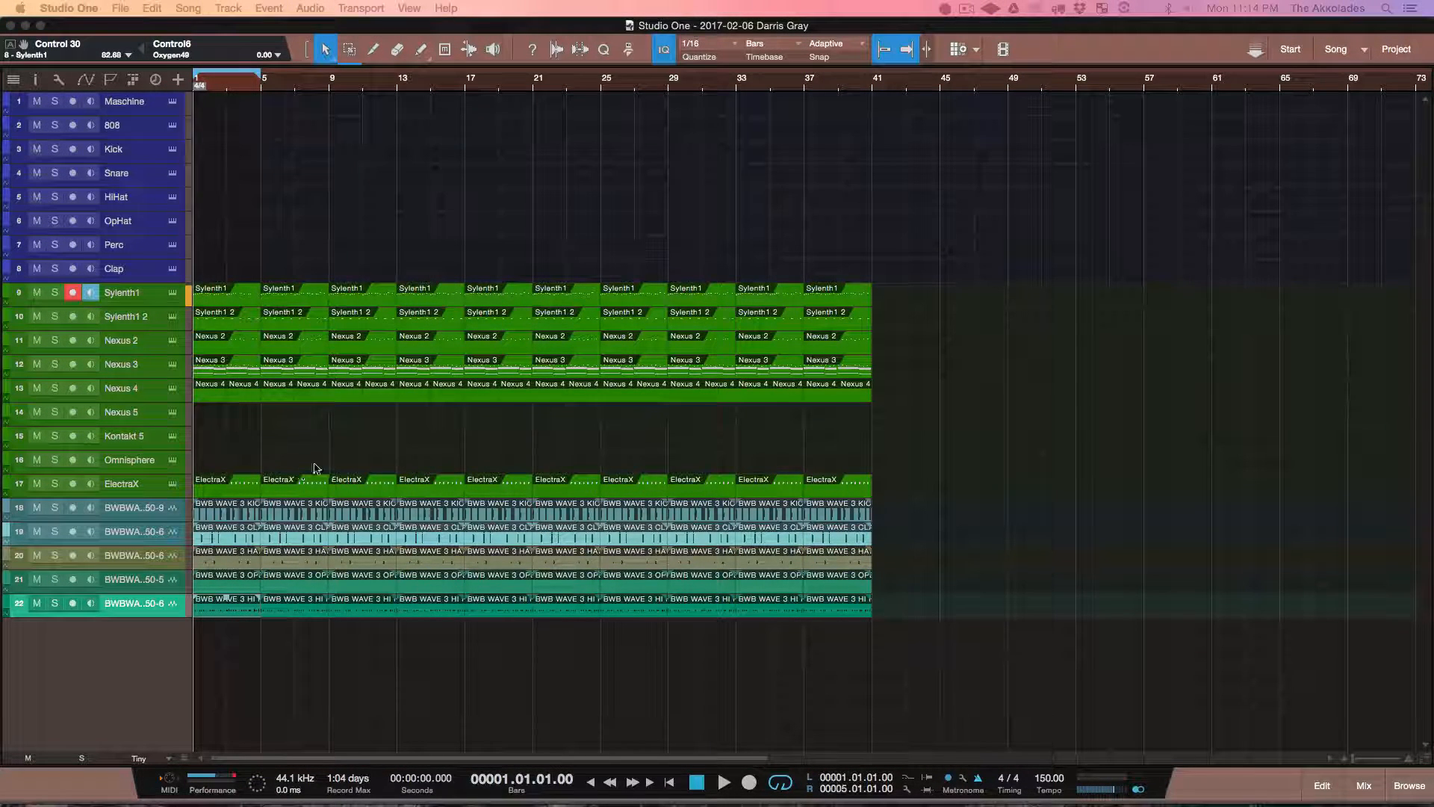
left_click(246, 512)
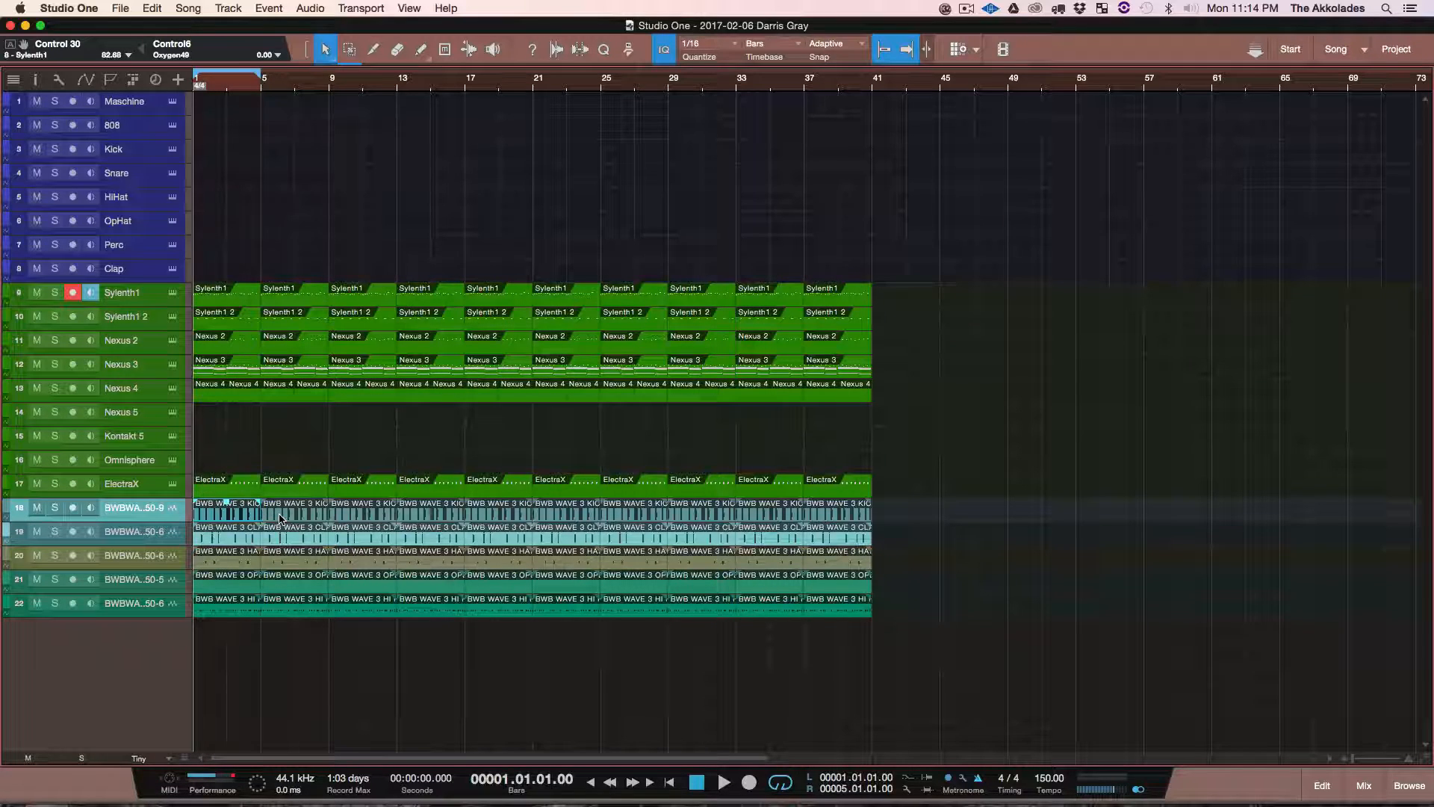
left_click(280, 518)
key("Delete")
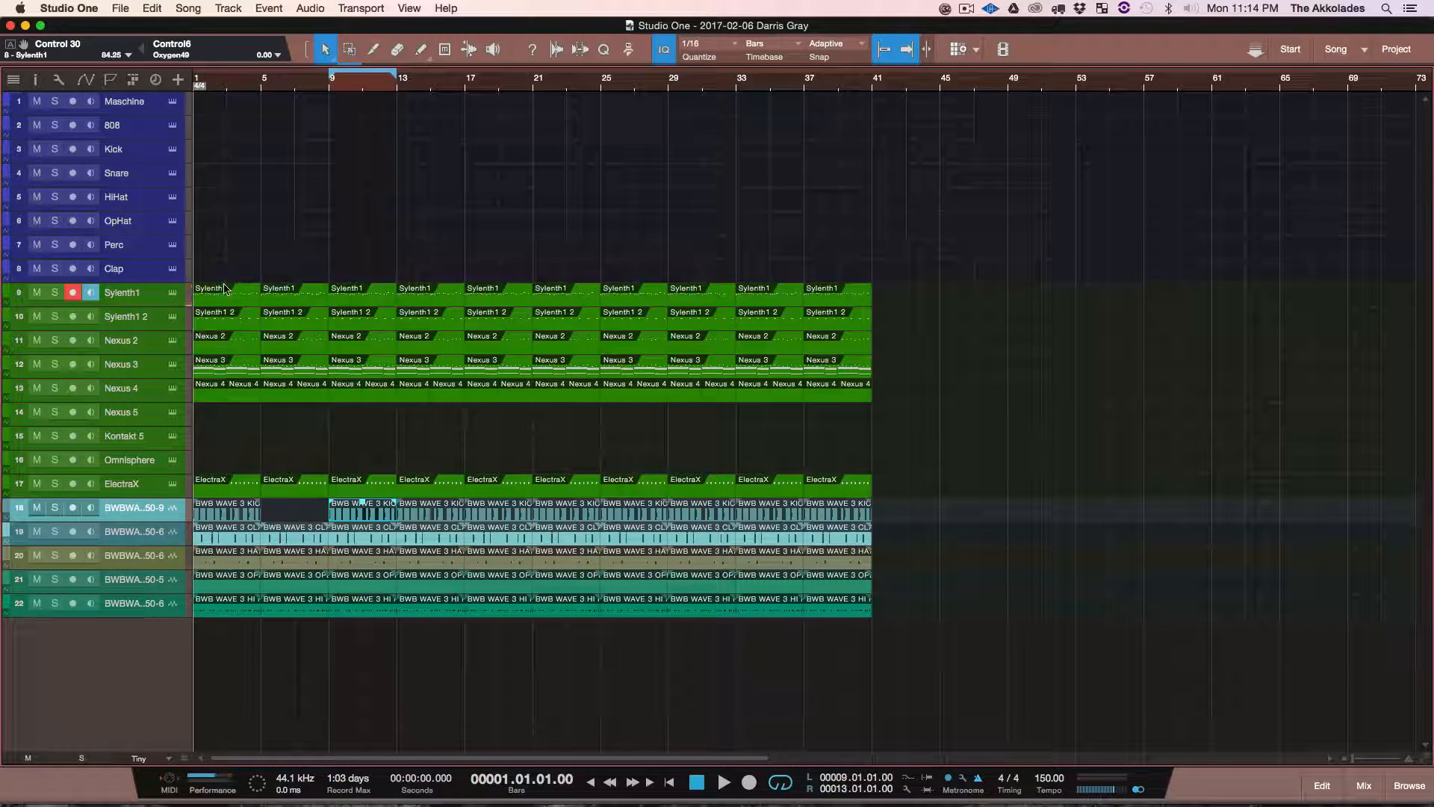
Step: Reopen Maschine, duplicate the kick sound into the sixth slot with its notes cleared, and mute the copy
left_click(173, 101)
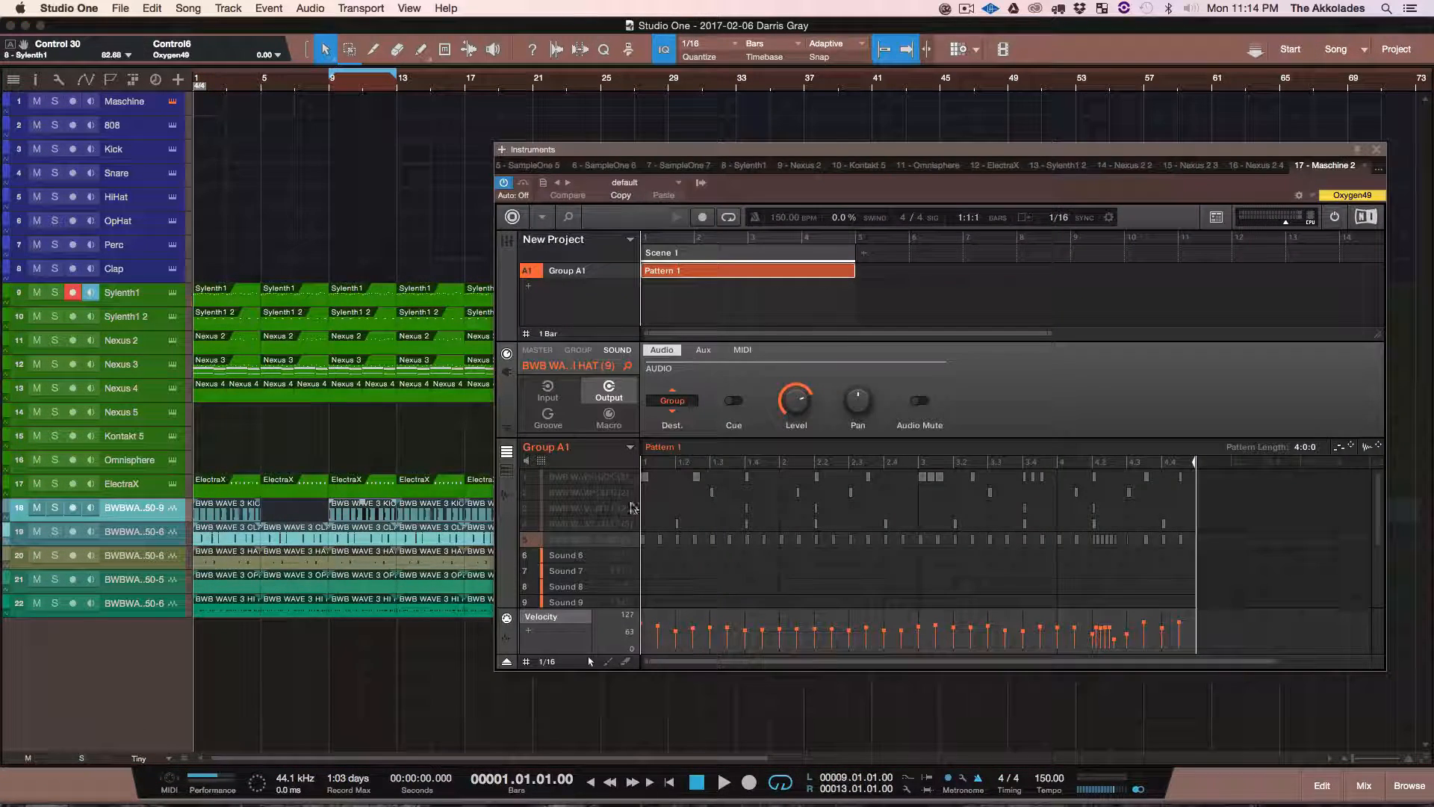
left_click(581, 478)
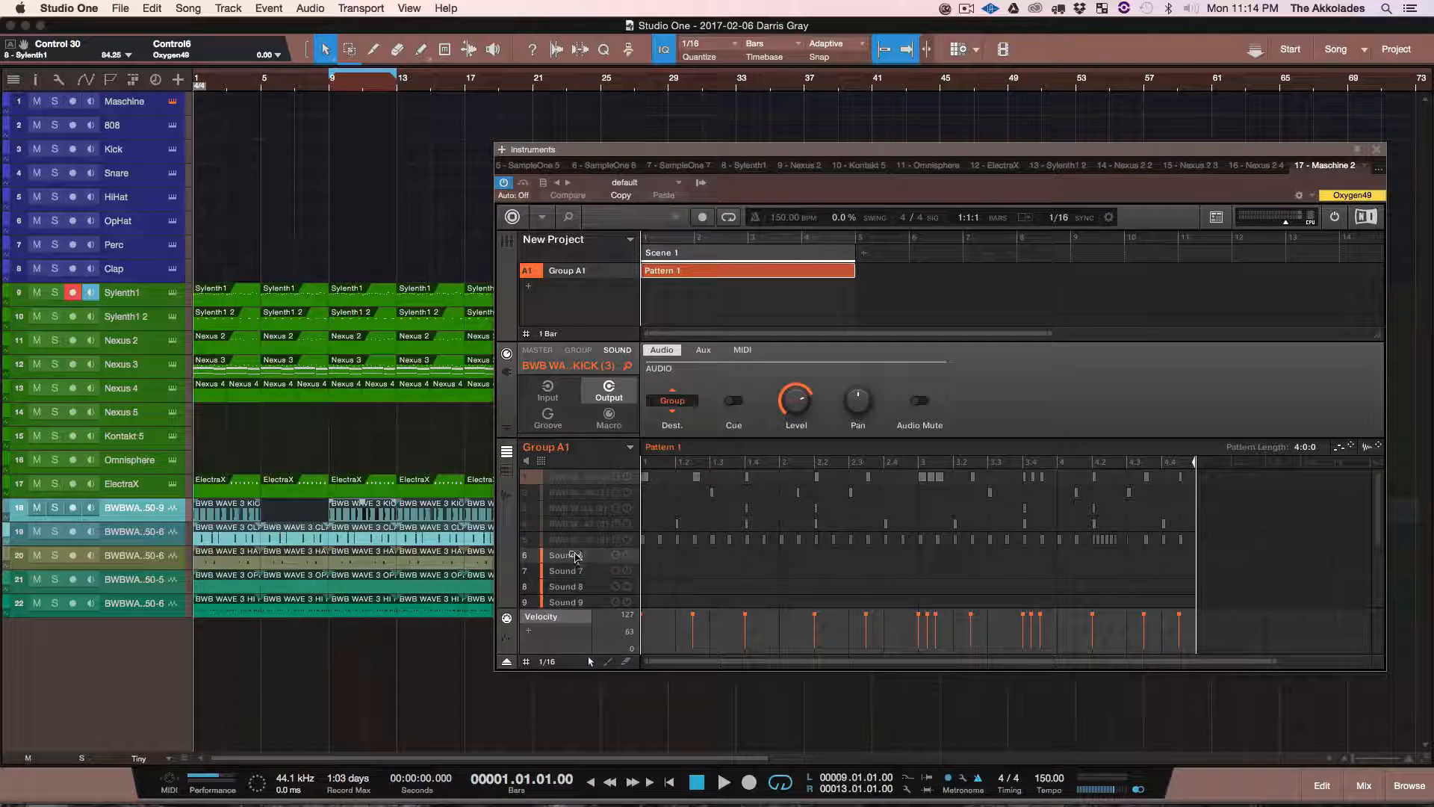
scroll(575, 555, "down", 1)
left_click_drag(1212, 542, 644, 590)
key("Delete")
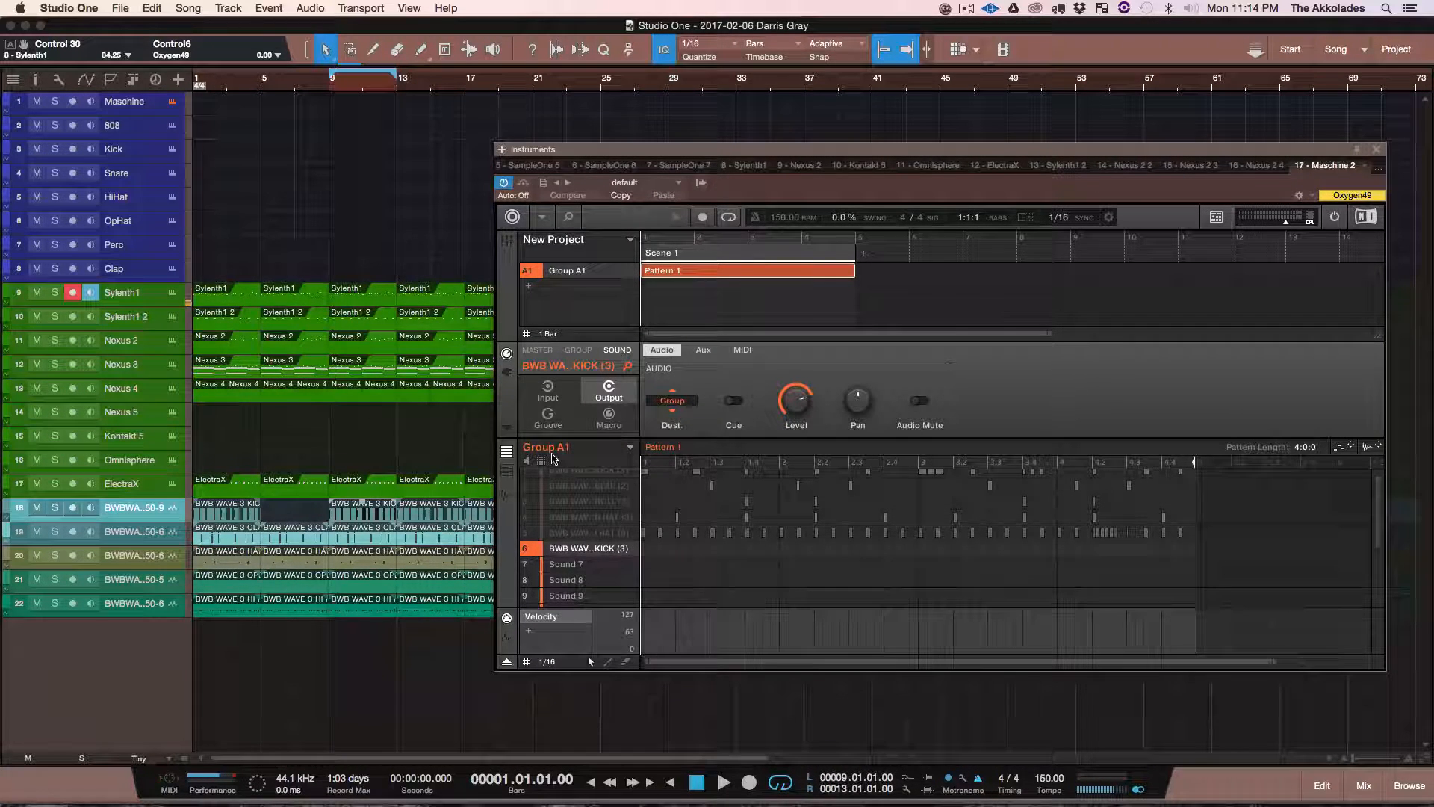
left_click(526, 550)
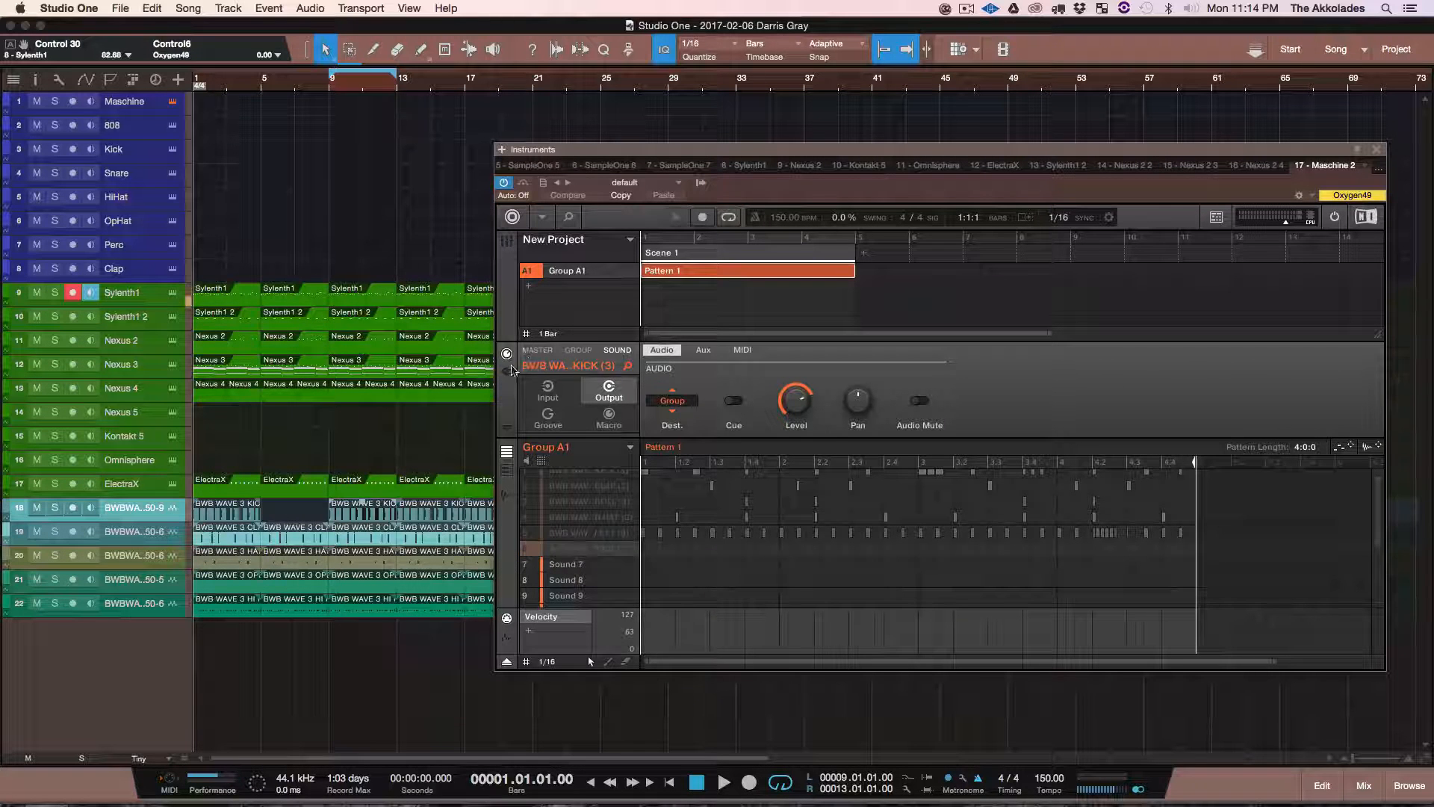
Step: View the kick sound's sampler settings in Maschine and the Sample One instrument loaded on the 808 track
left_click(506, 371)
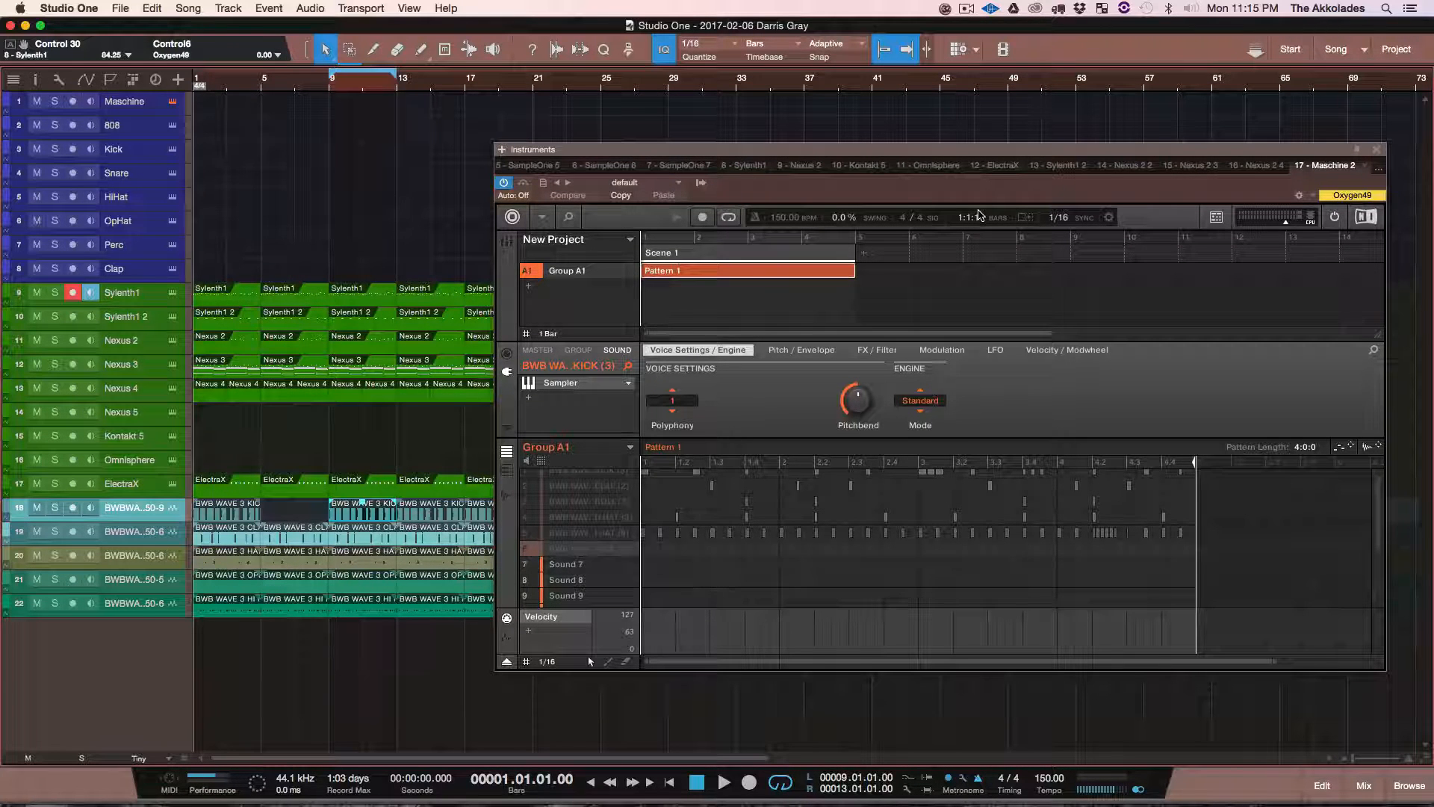
left_click(138, 125)
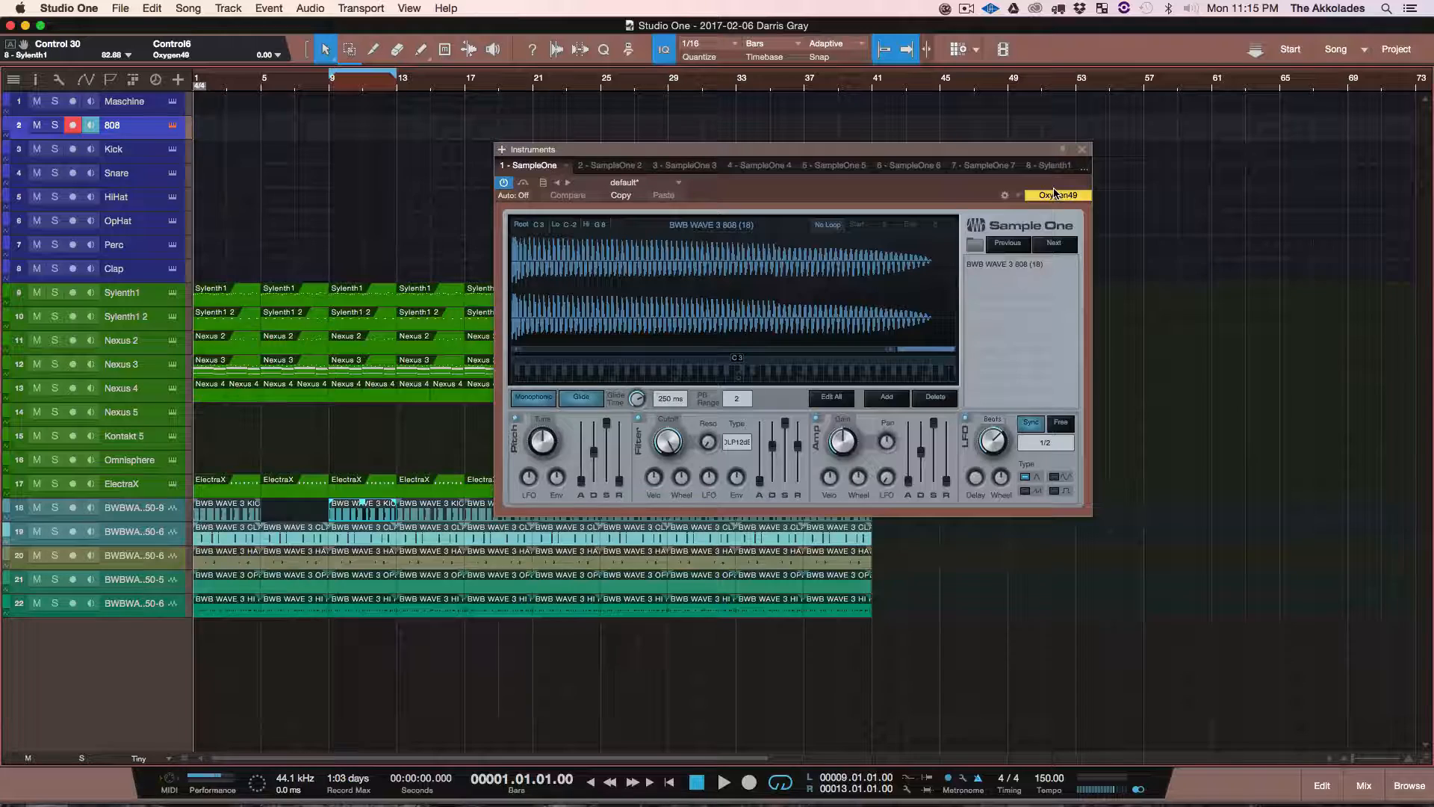
left_click(1082, 149)
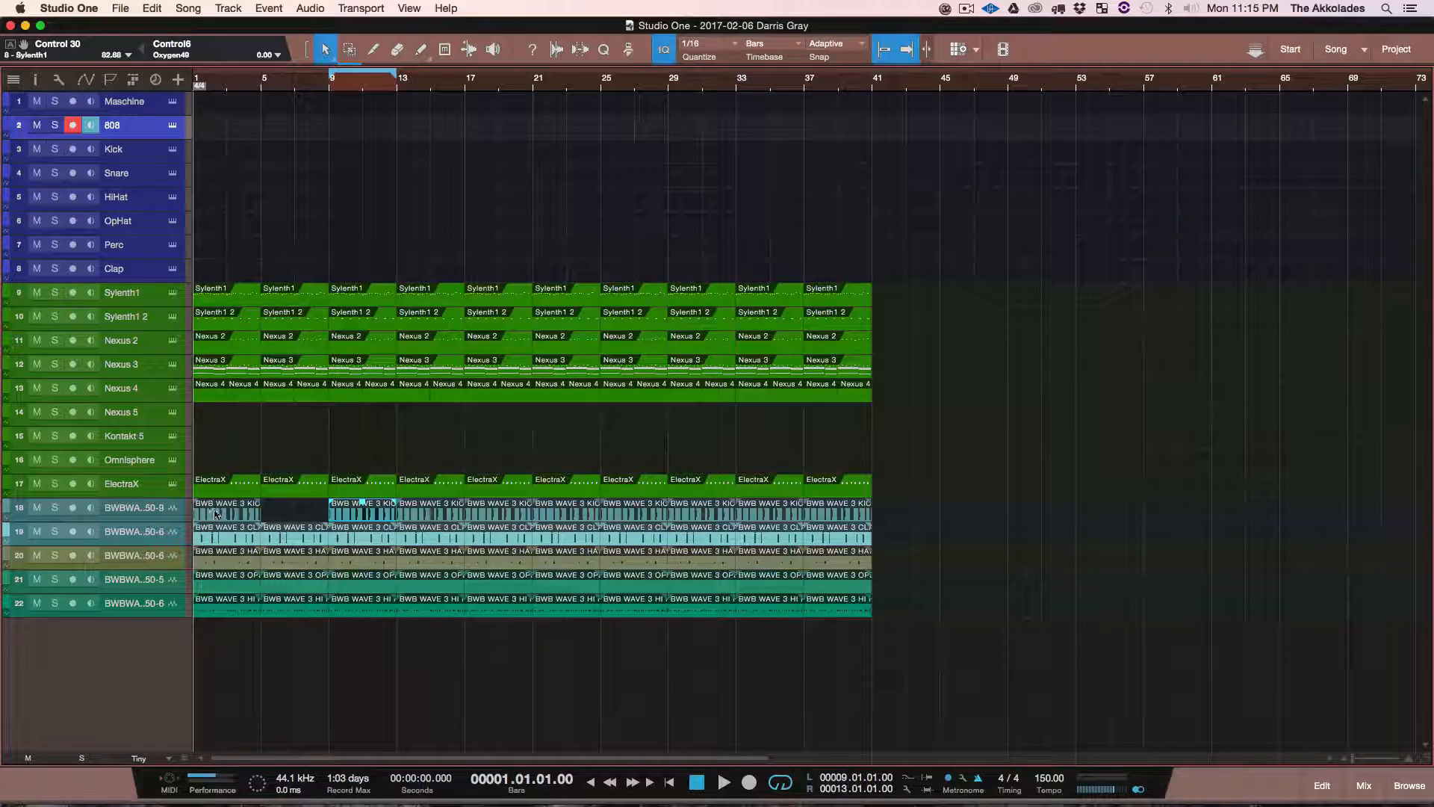
Step: Reopen Maschine, show the first kick sound's pattern as a piano roll, and export its MIDI to the 808 track at bar 1
left_click(173, 102)
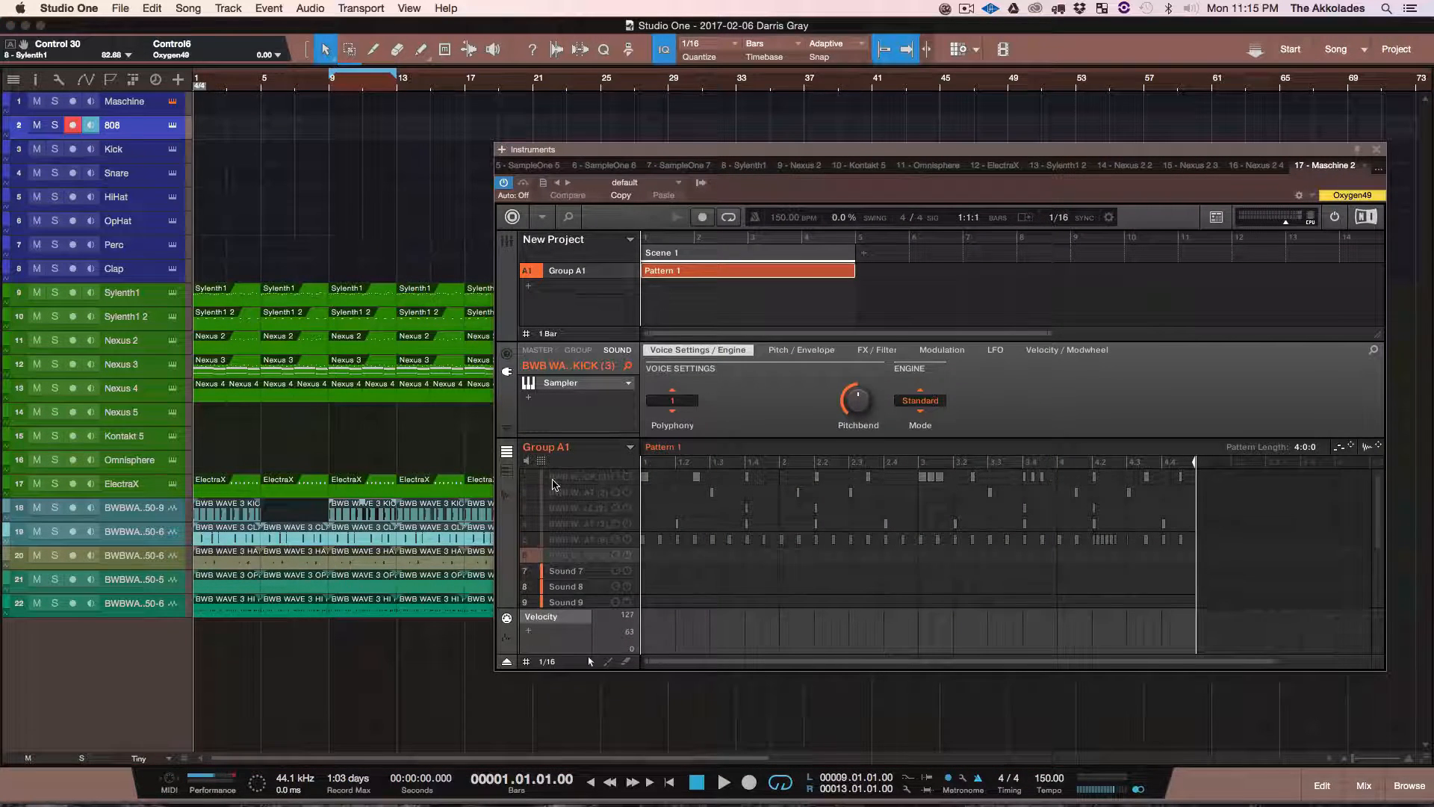
left_click(586, 480)
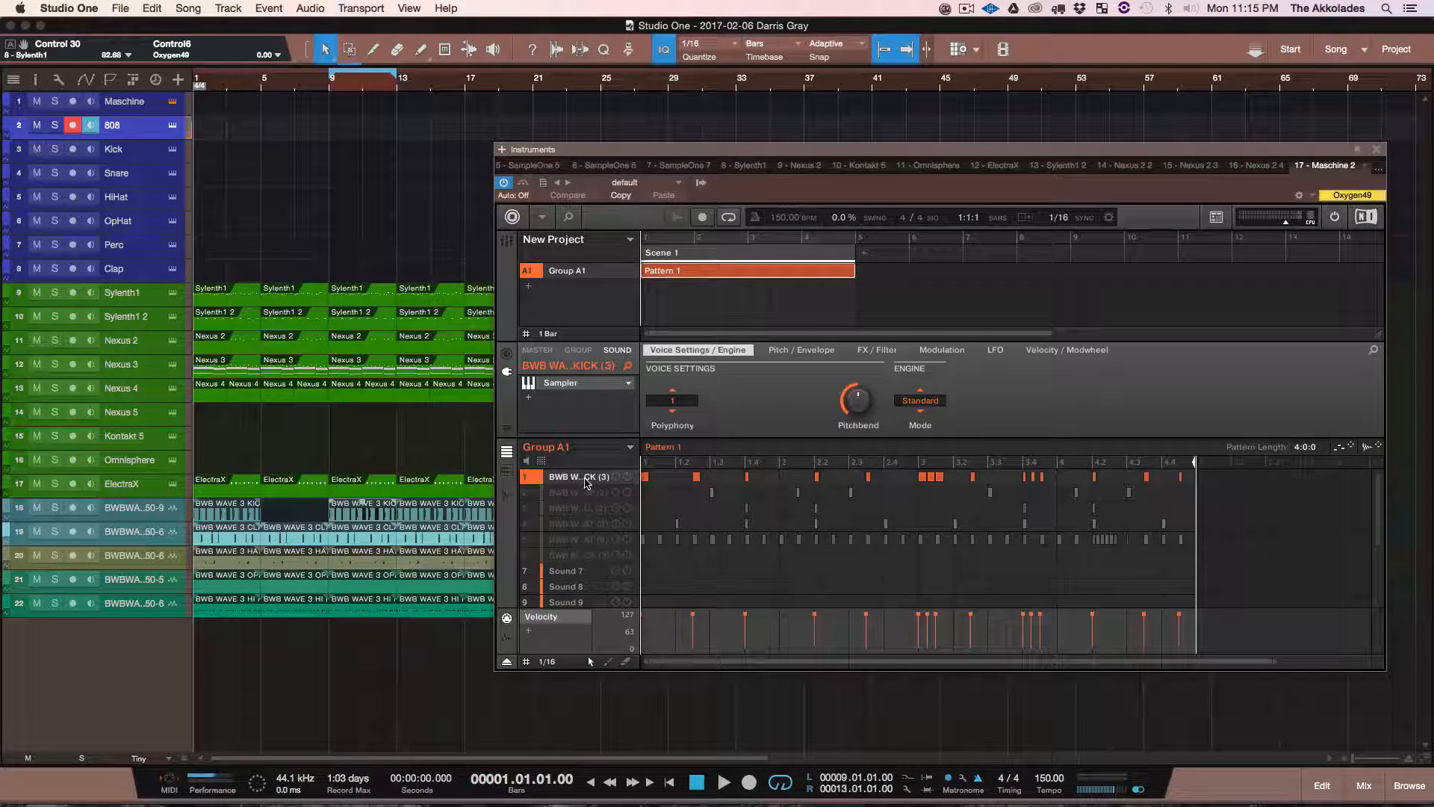
left_click(508, 470)
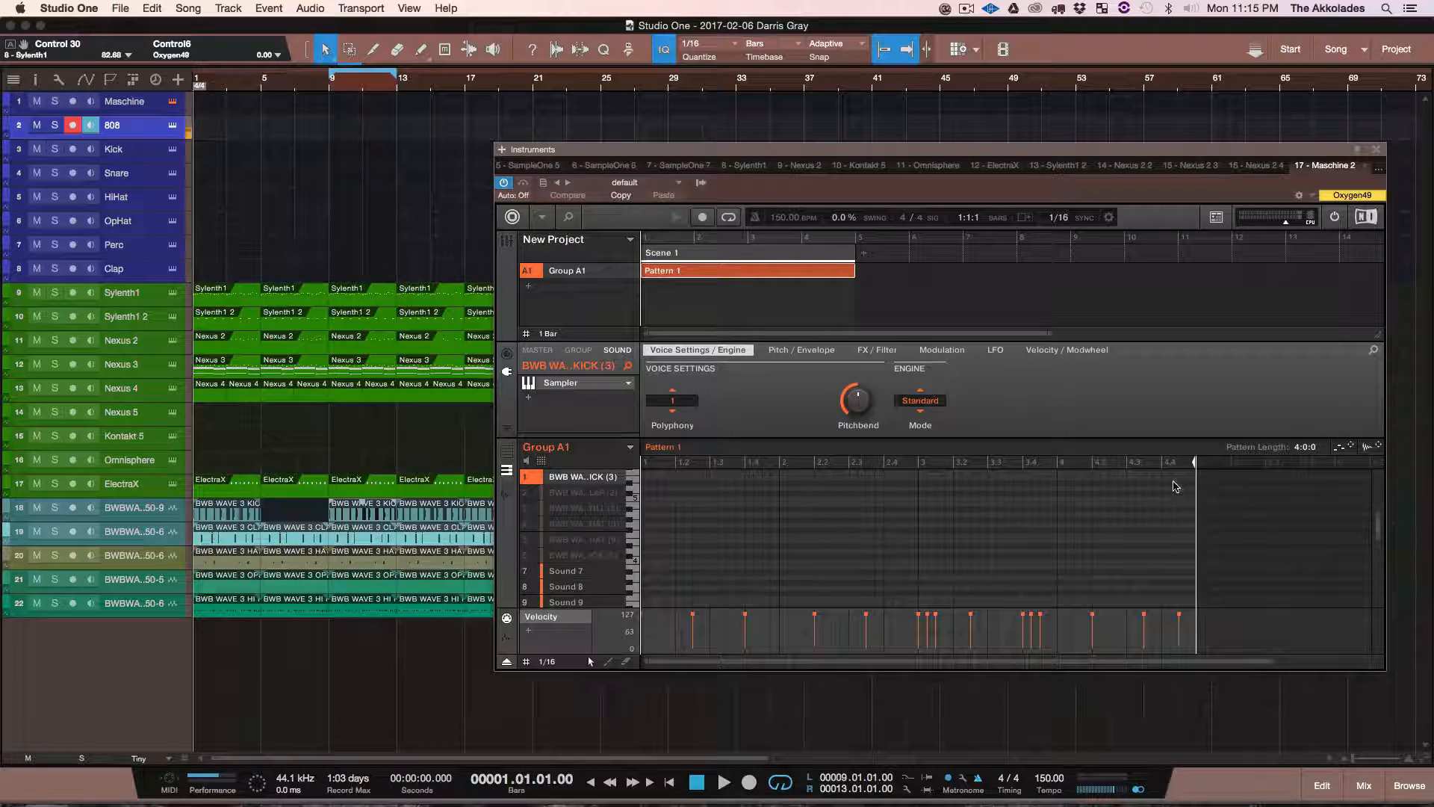
left_click_drag(1345, 448, 203, 123)
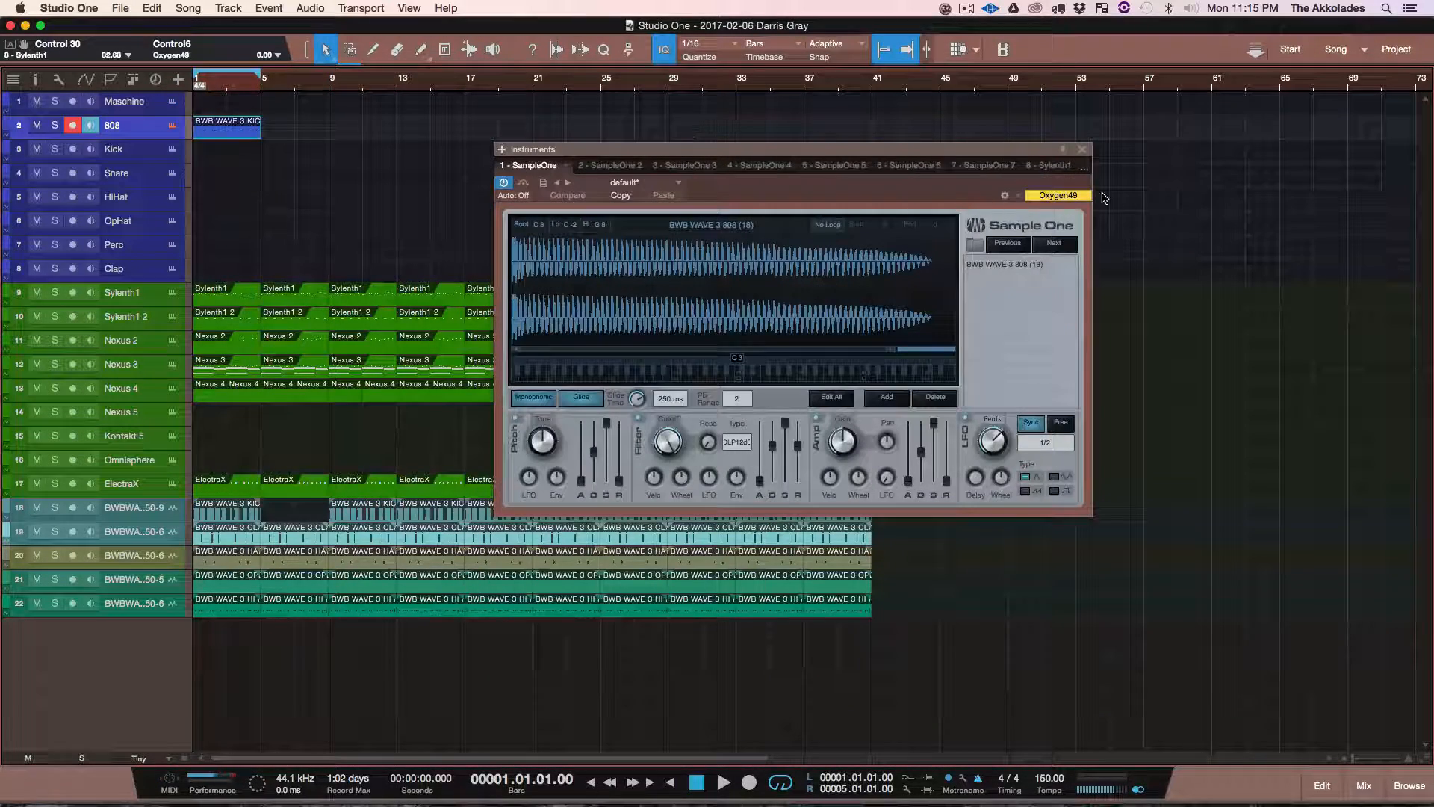
left_click(1082, 150)
Step: Lengthen the first three C3 notes in the 808 clip by about one beat each and close the note editor
double_click(236, 137)
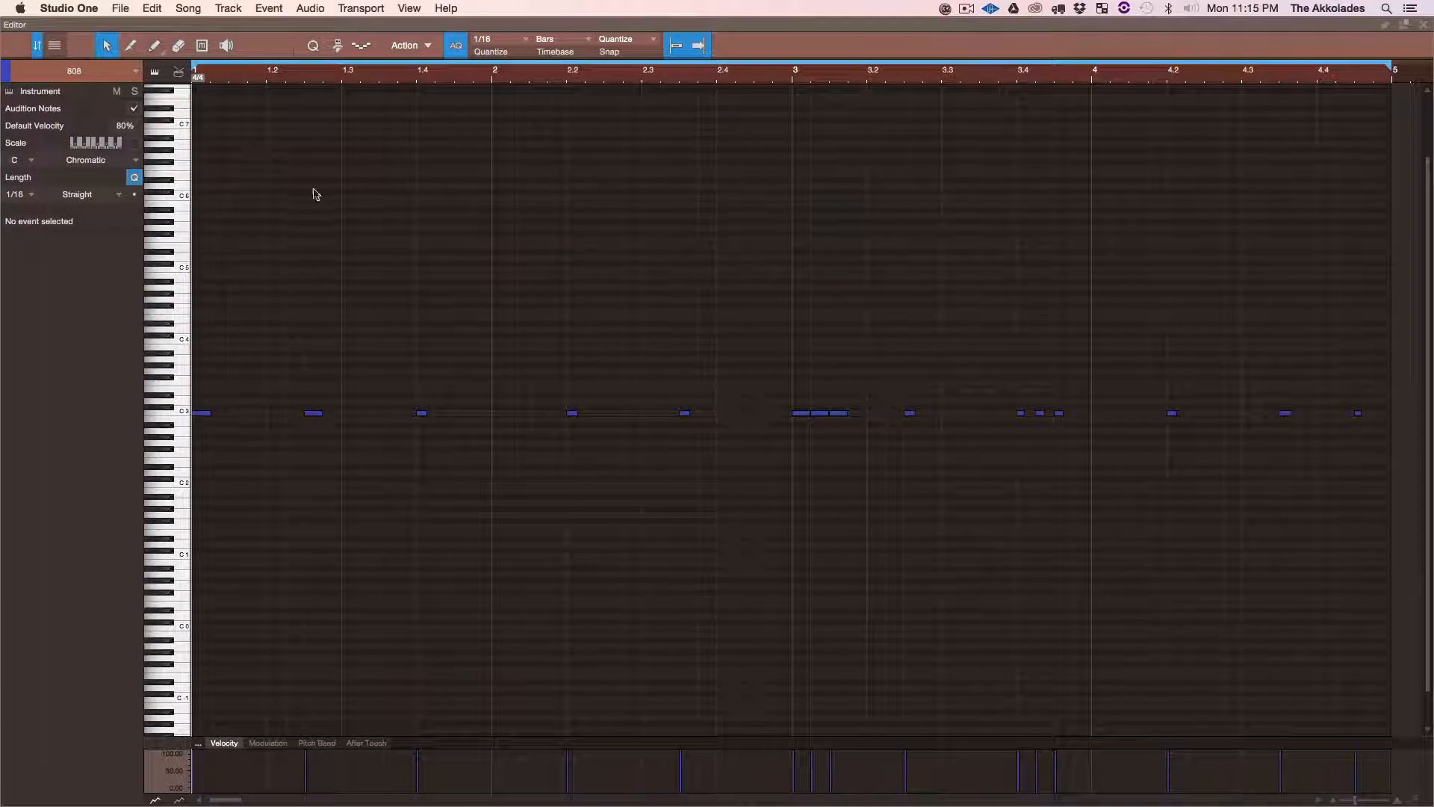
left_click_drag(210, 386, 652, 496)
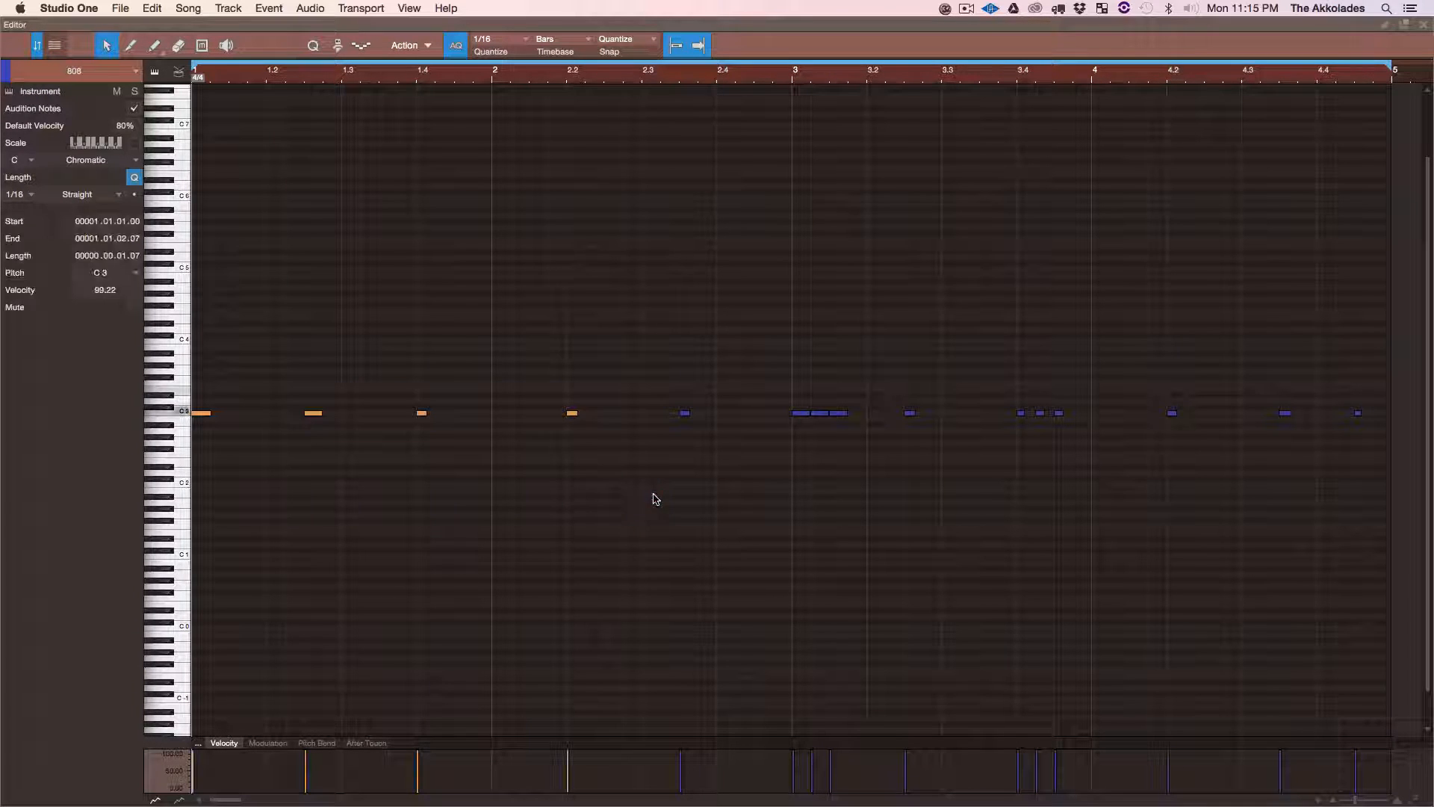
left_click(266, 383)
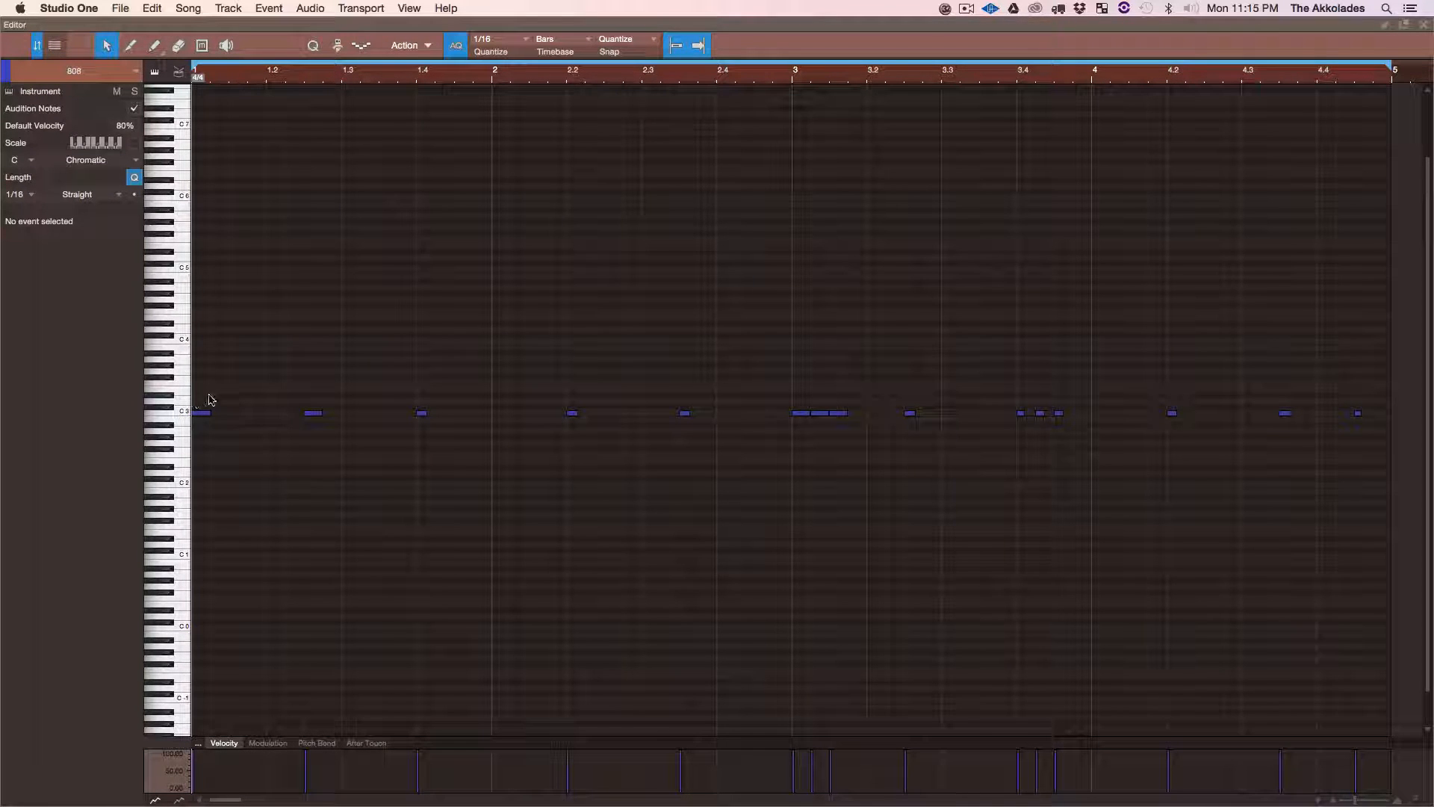
left_click_drag(210, 400, 516, 486)
left_click_drag(424, 414, 511, 416)
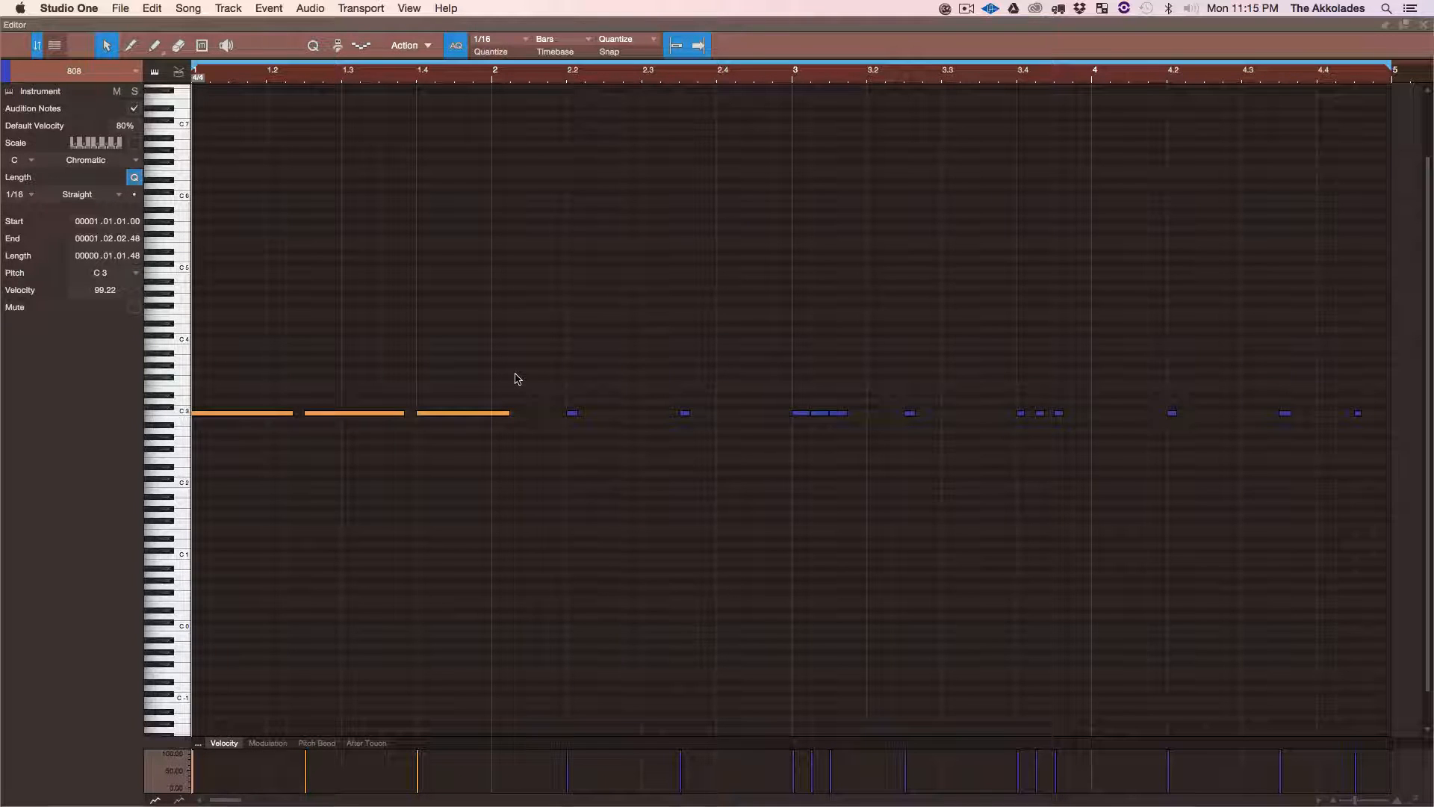
left_click(1424, 27)
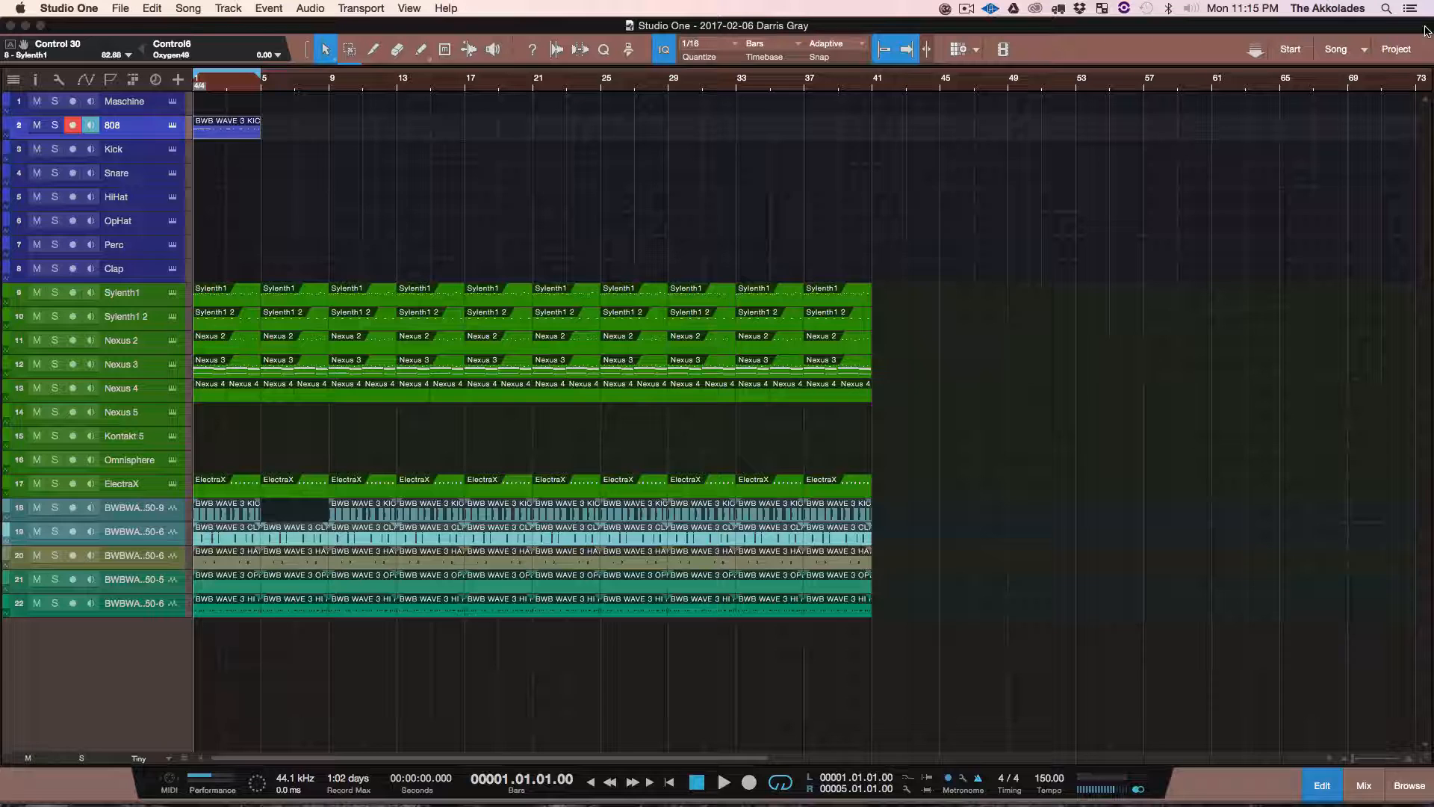
Step: Solo the 808 track and play its clip from the start of the song
left_click(56, 125)
key("space")
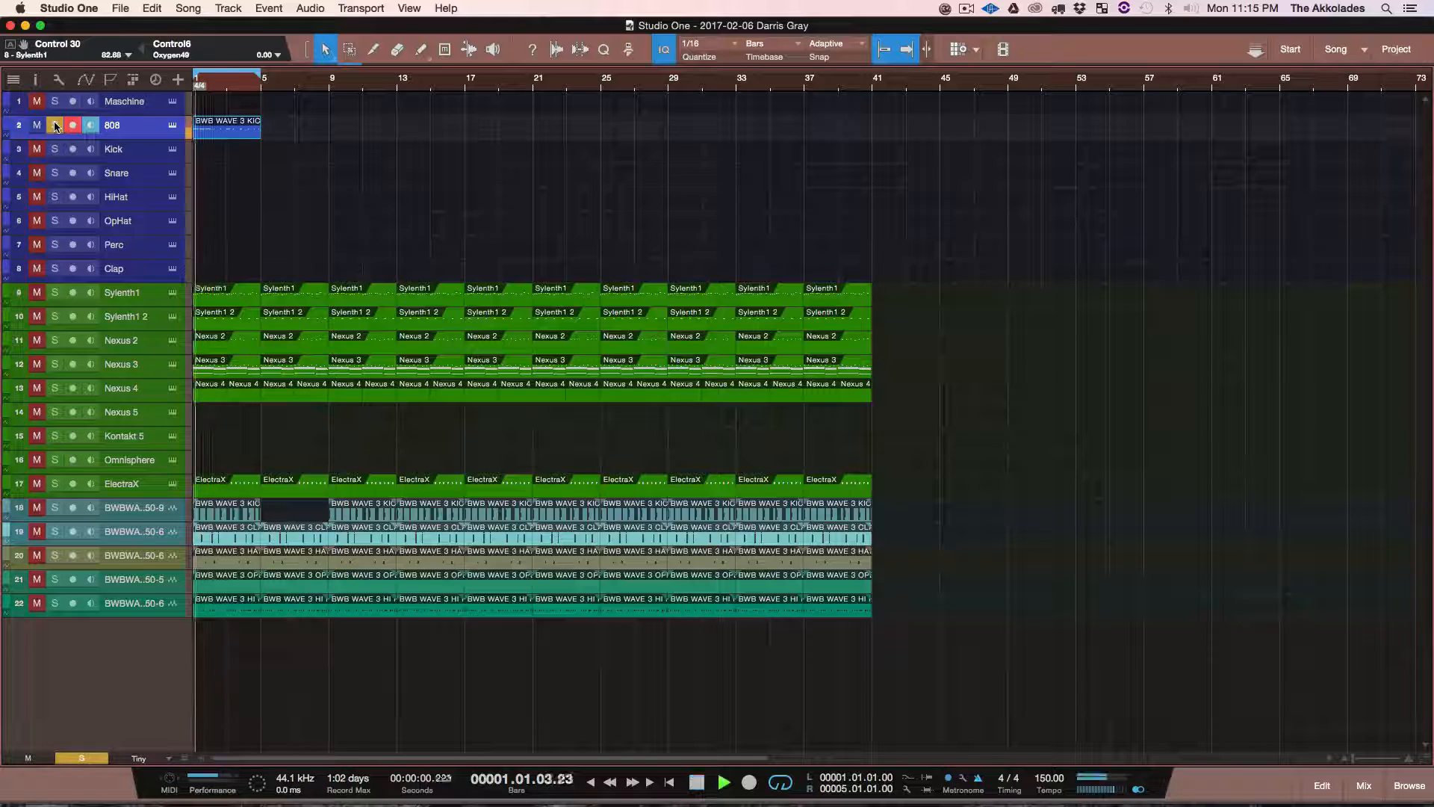